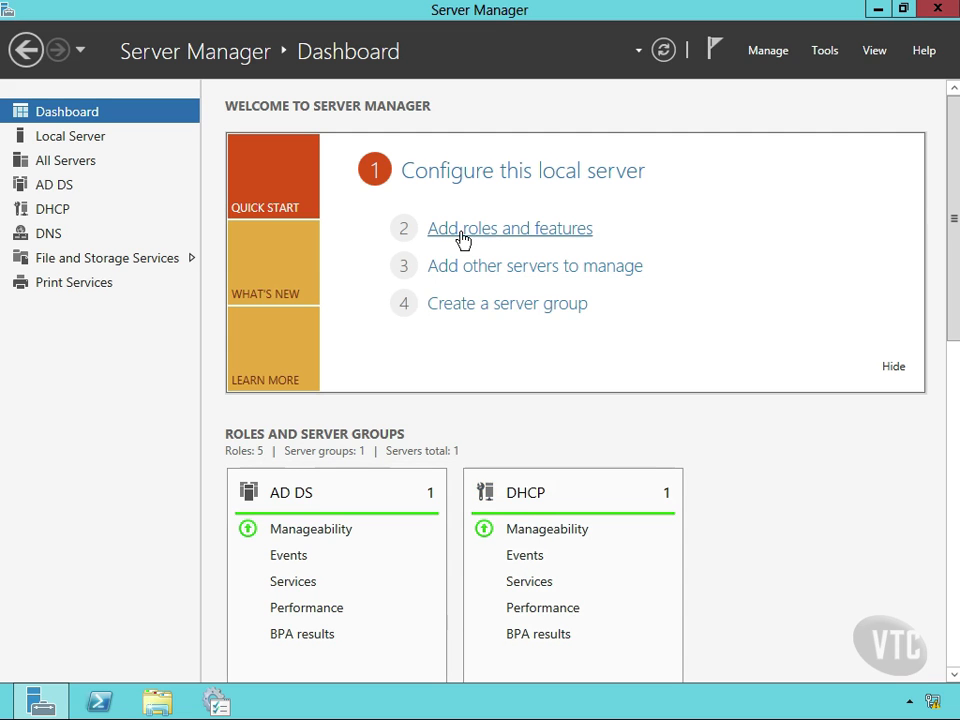
Review the server roles offered for a role-based installation on this server, and close the wizard without installing anything
{"action": "left_click", "coordinate": [463, 238]}
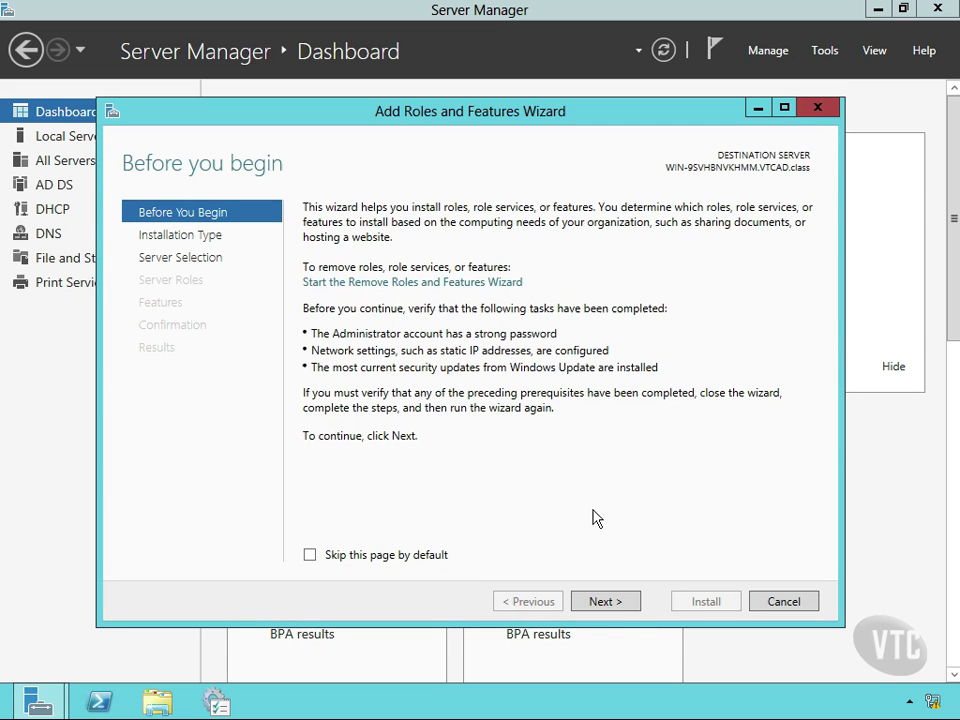
{"action": "left_click", "coordinate": [611, 602]}
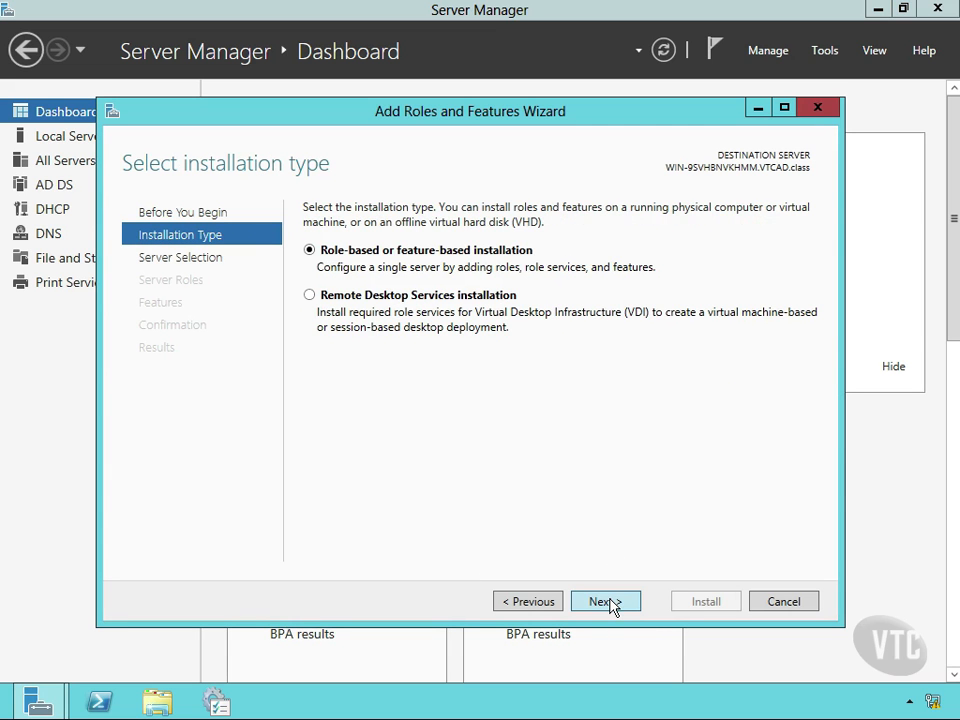
{"action": "left_click", "coordinate": [611, 602]}
{"action": "left_click", "coordinate": [611, 602]}
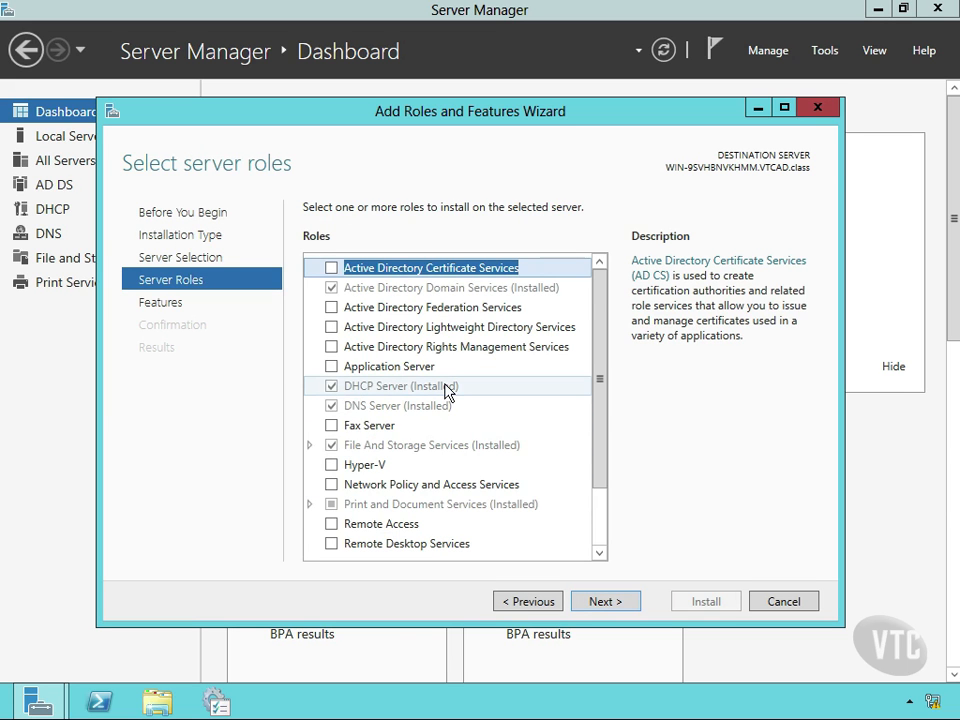
{"action": "left_click", "coordinate": [790, 604]}
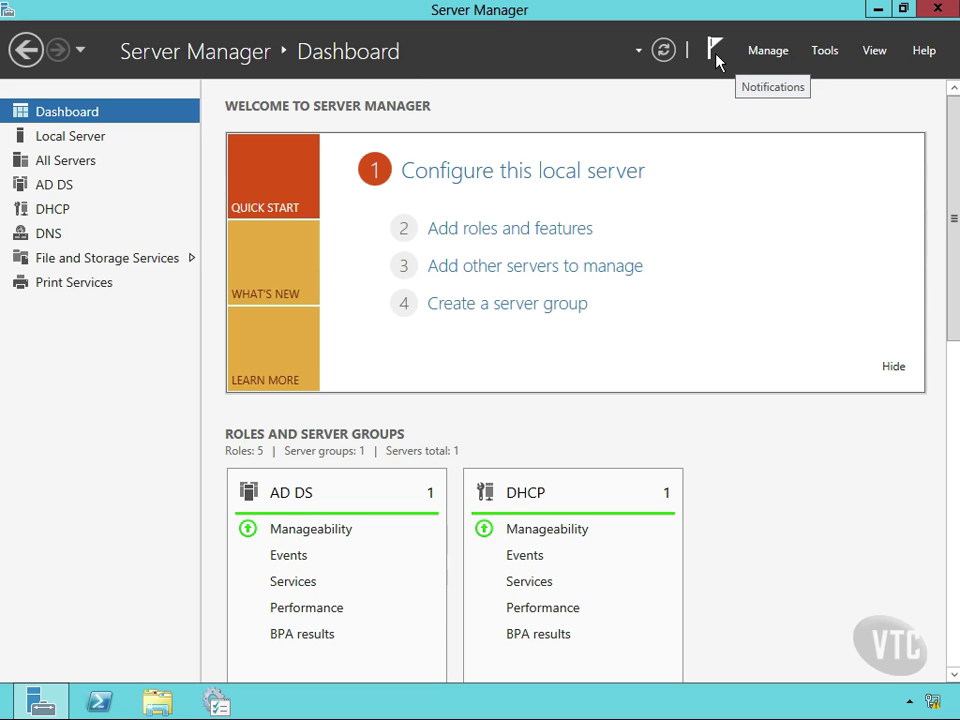
Check the notifications for running tasks and view the local server's properties
{"action": "left_click", "coordinate": [716, 55]}
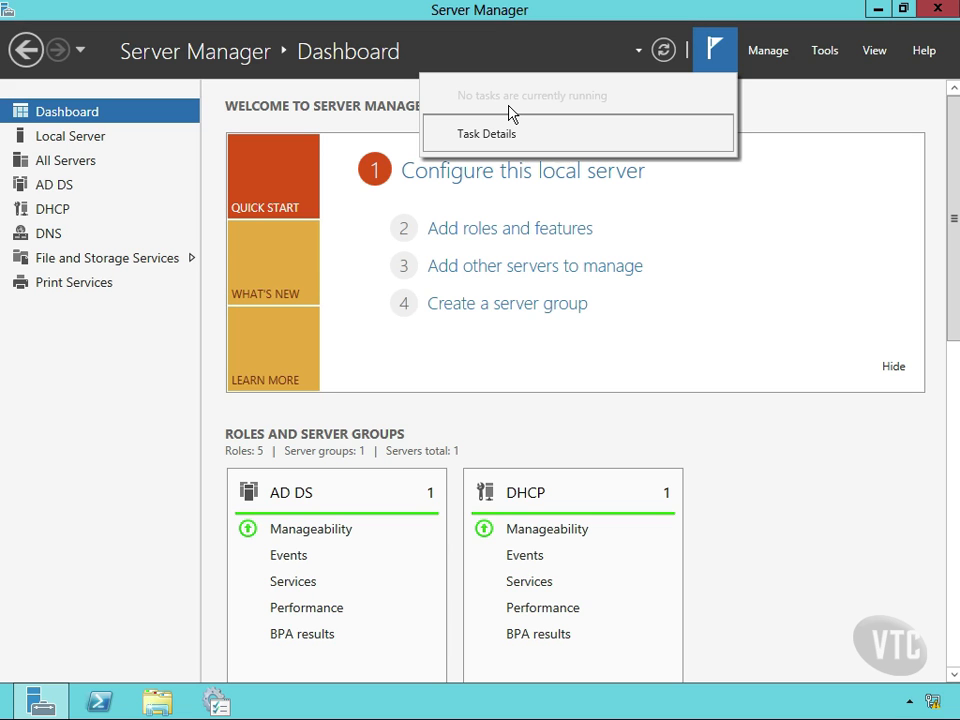
{"action": "left_click", "coordinate": [743, 251]}
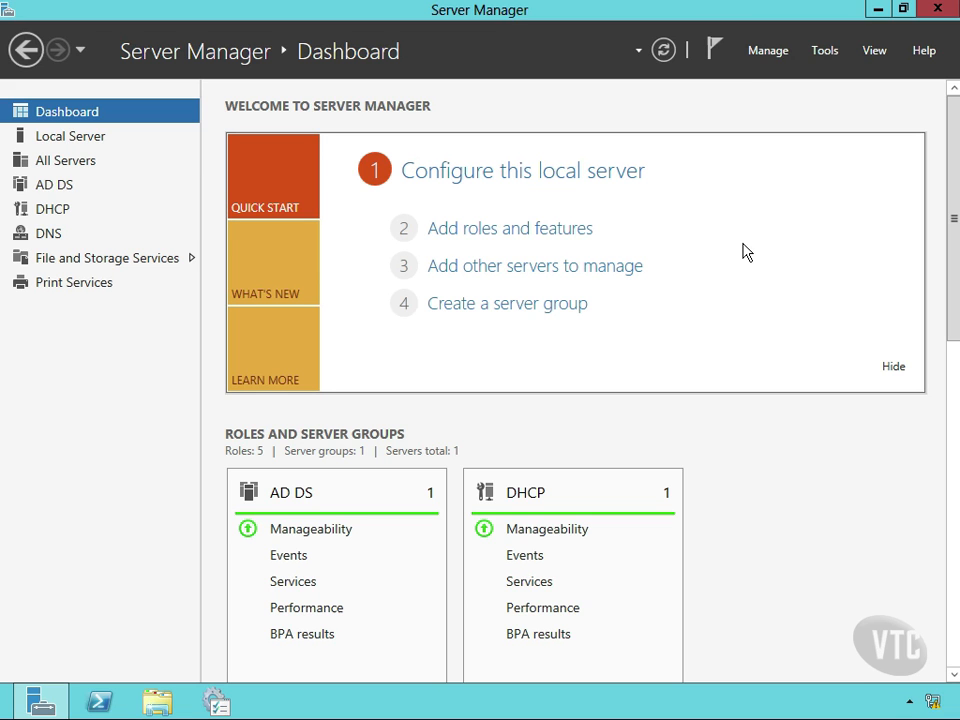
{"action": "left_click", "coordinate": [77, 146]}
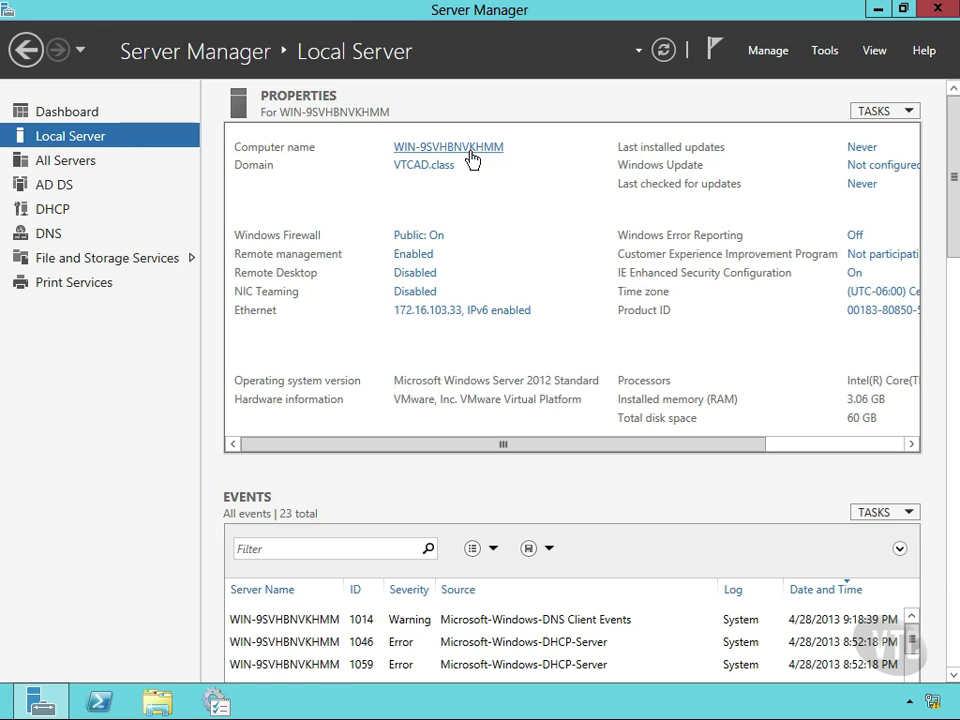
Open the DHCP management console, maximize it and widen its console tree to show the full server name
{"action": "left_click", "coordinate": [822, 52]}
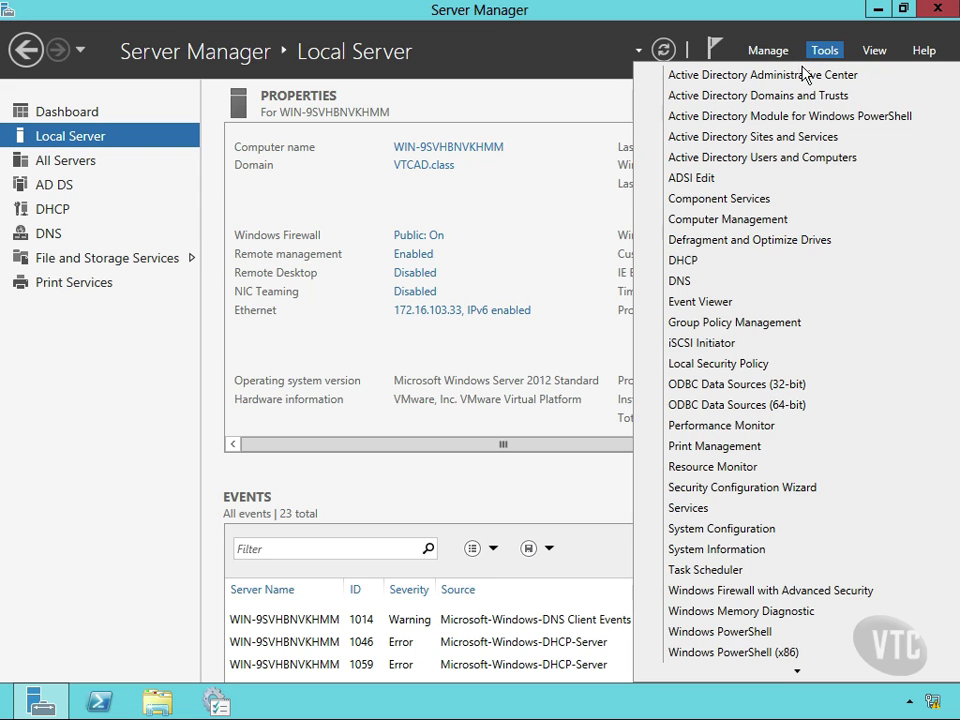
{"action": "left_click", "coordinate": [684, 260]}
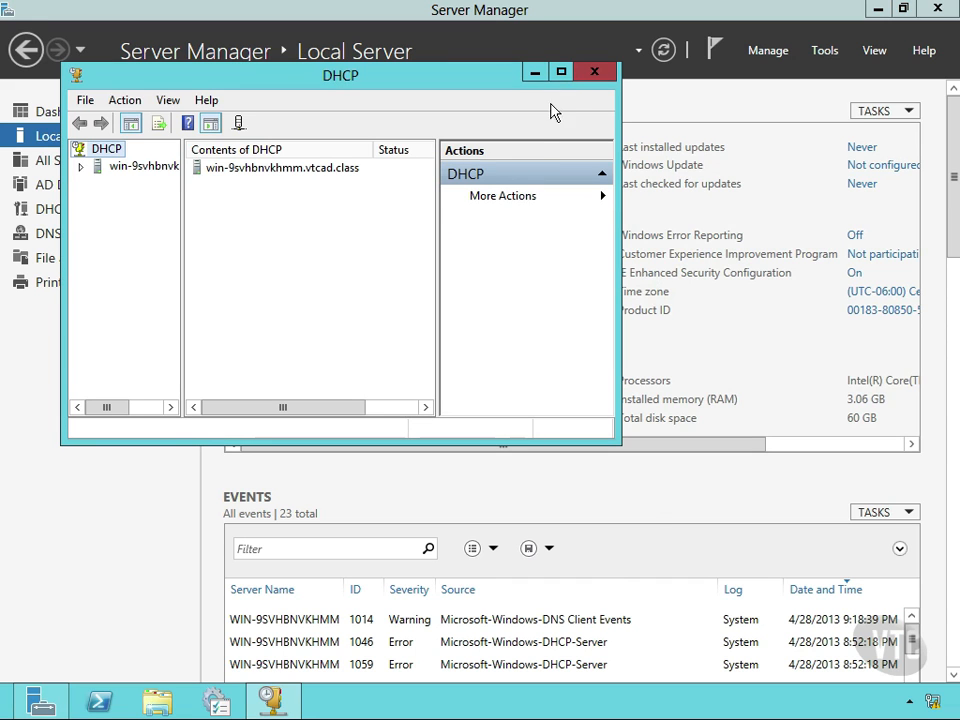
{"action": "left_click", "coordinate": [562, 73]}
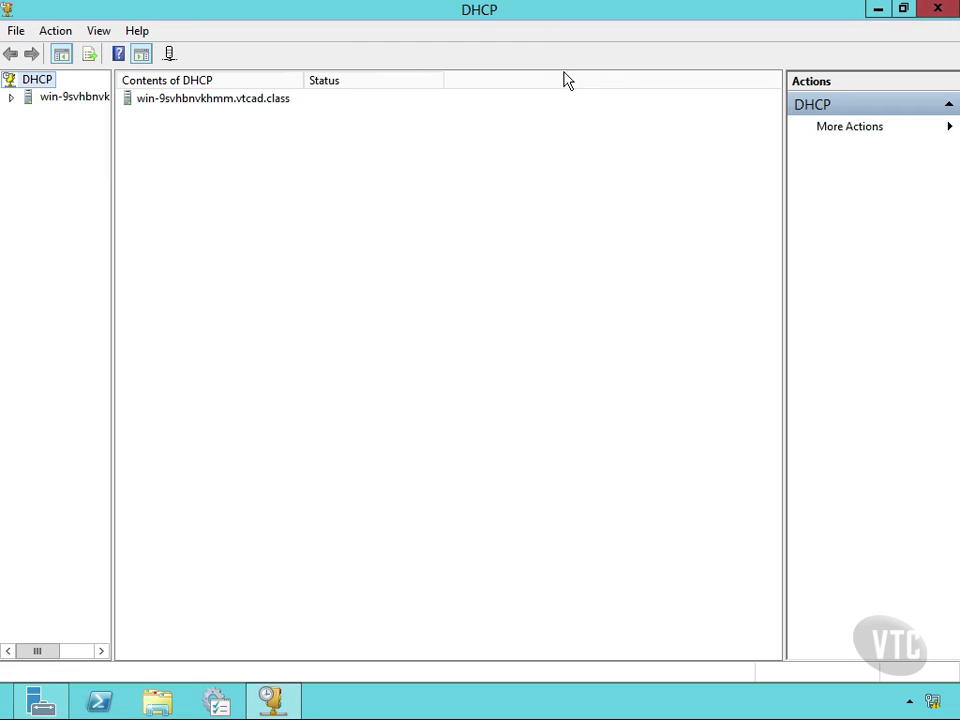
{"action": "left_click_drag", "start_coordinate": [113, 187], "coordinate": [211, 193]}
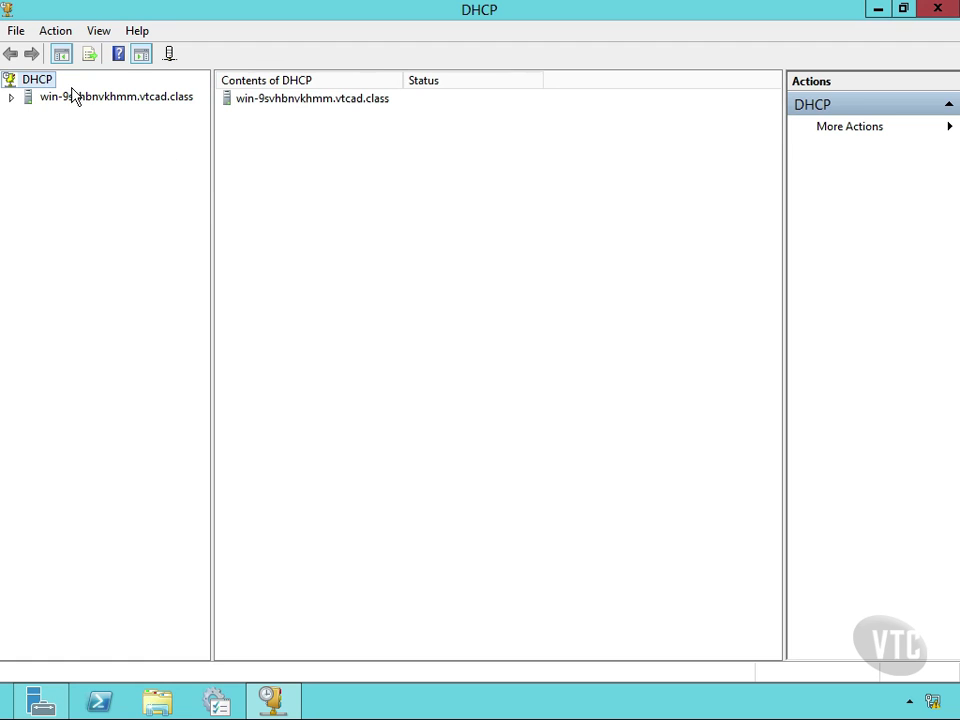
Expand the DHCP server's IPv4 node and its existing 118.0.0.0 scope
{"action": "left_click", "coordinate": [12, 99]}
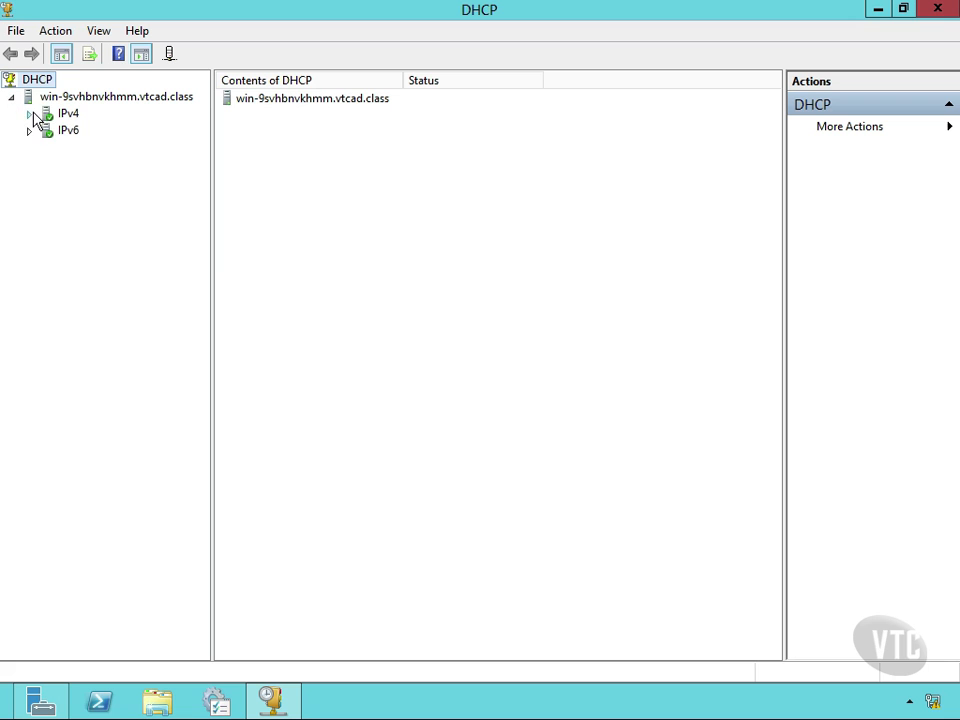
{"action": "left_click", "coordinate": [29, 114]}
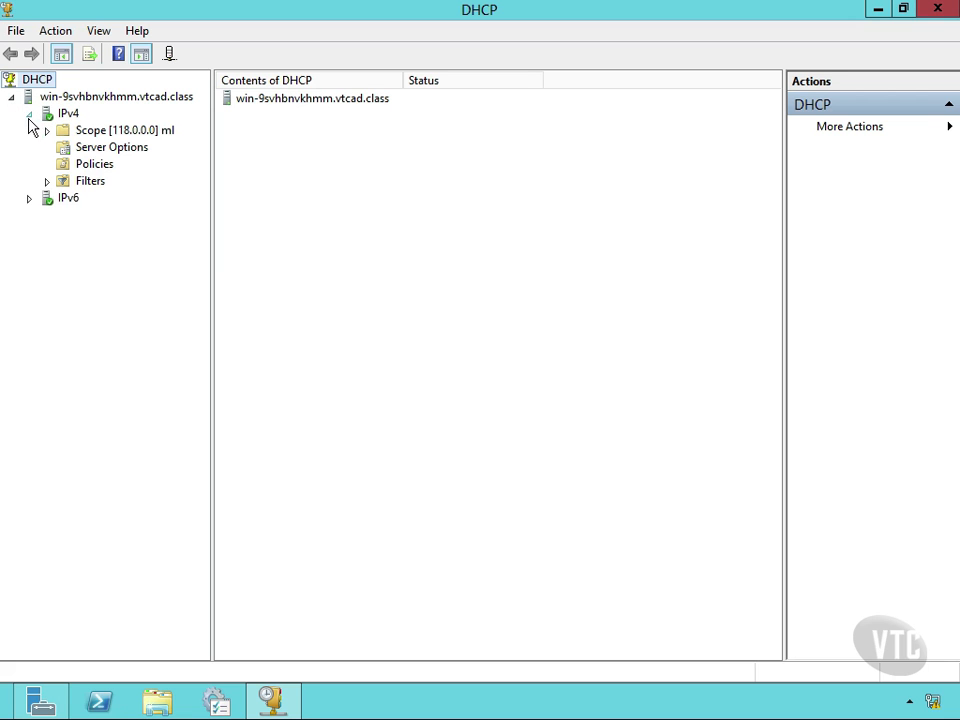
{"action": "left_click", "coordinate": [30, 200]}
{"action": "left_click", "coordinate": [29, 200]}
{"action": "left_click", "coordinate": [46, 131]}
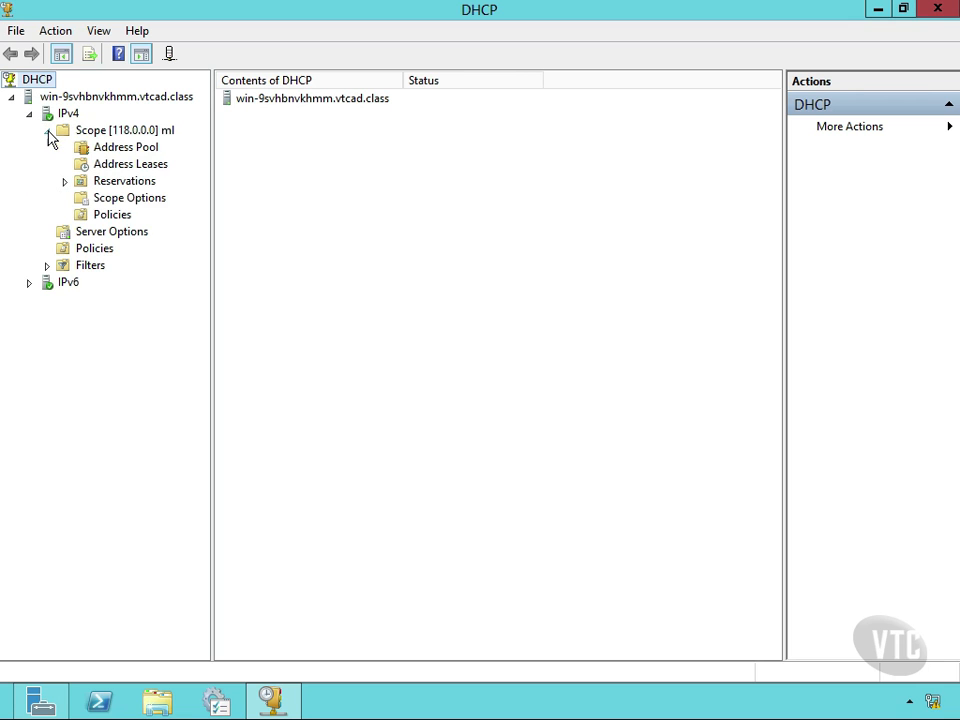
Examine the 118.0.0.0 scope's address pool, address leases, reservations and available scope actions
{"action": "left_click", "coordinate": [119, 149]}
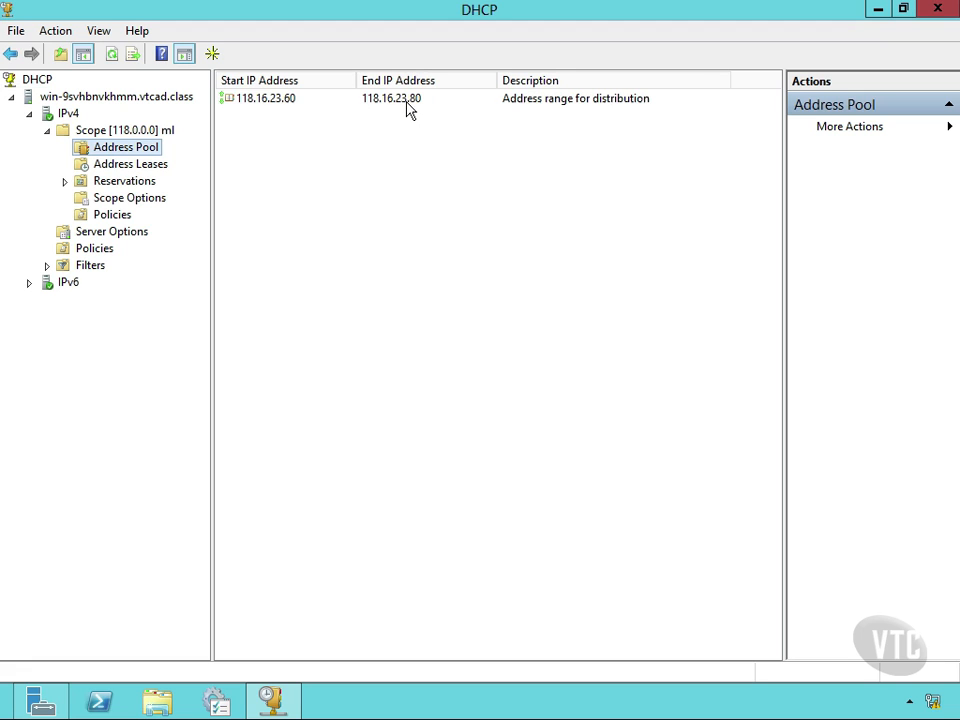
{"action": "left_click", "coordinate": [120, 170]}
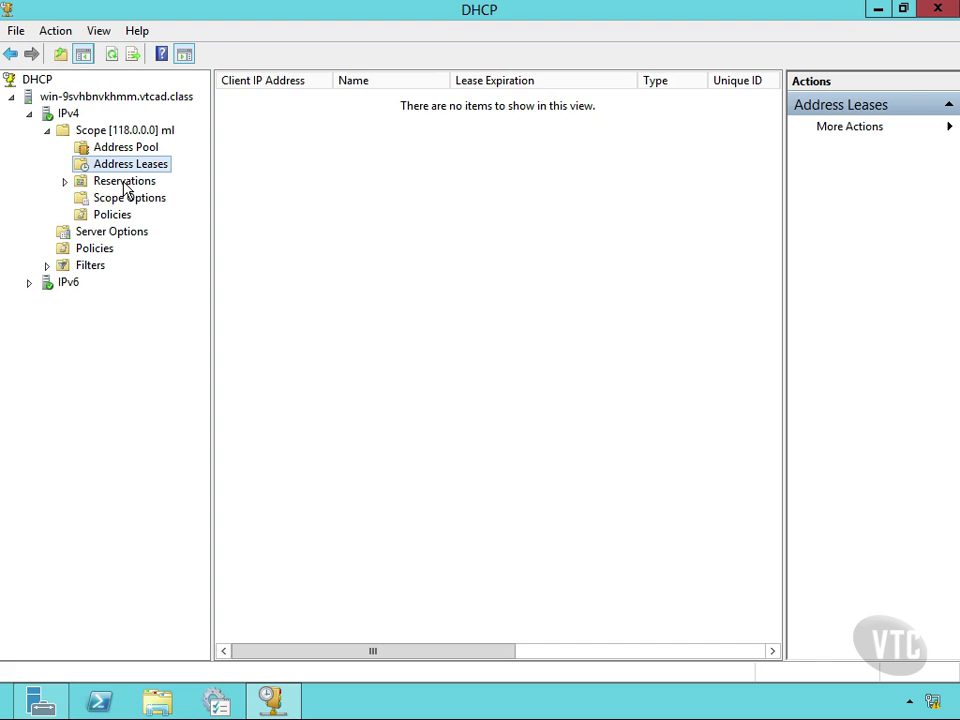
{"action": "left_click", "coordinate": [124, 186]}
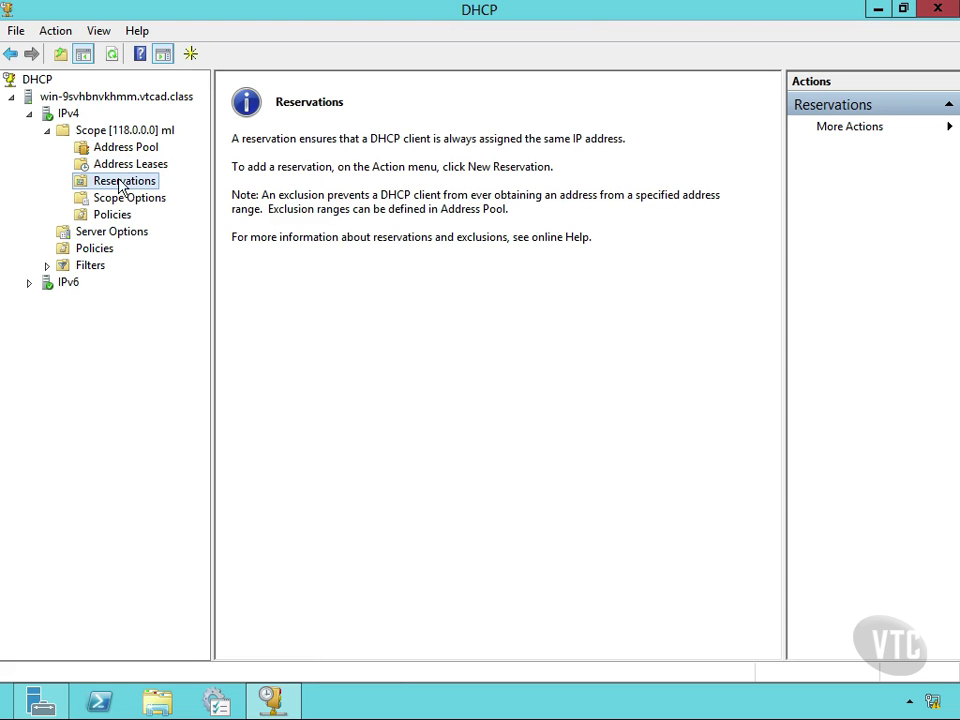
{"action": "left_click", "coordinate": [118, 131]}
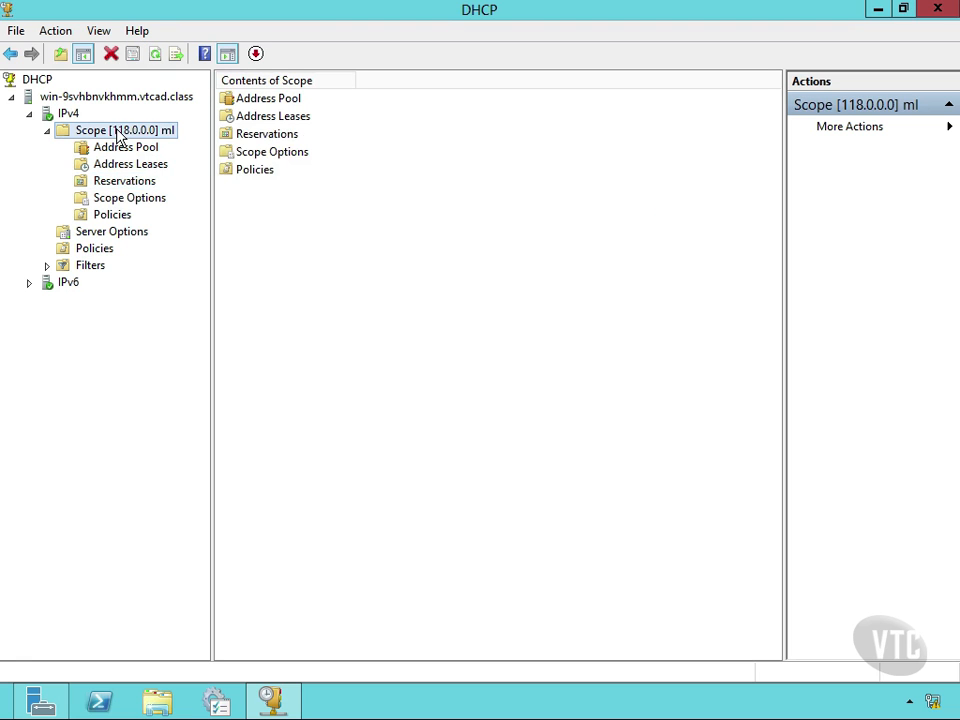
{"action": "right_click", "coordinate": [118, 135]}
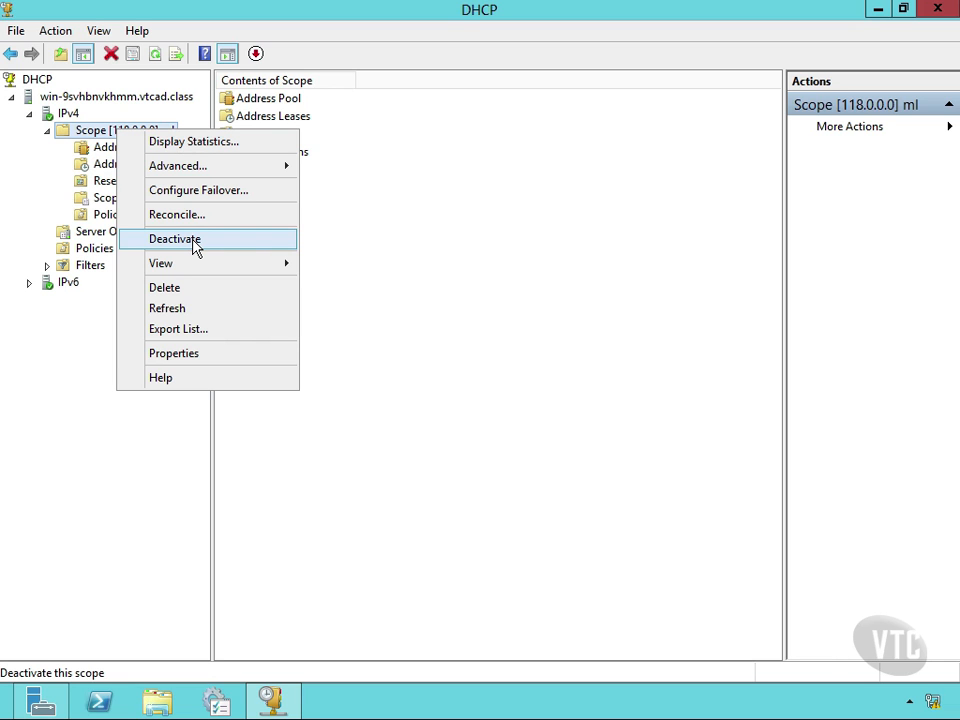
{"action": "left_click", "coordinate": [361, 244]}
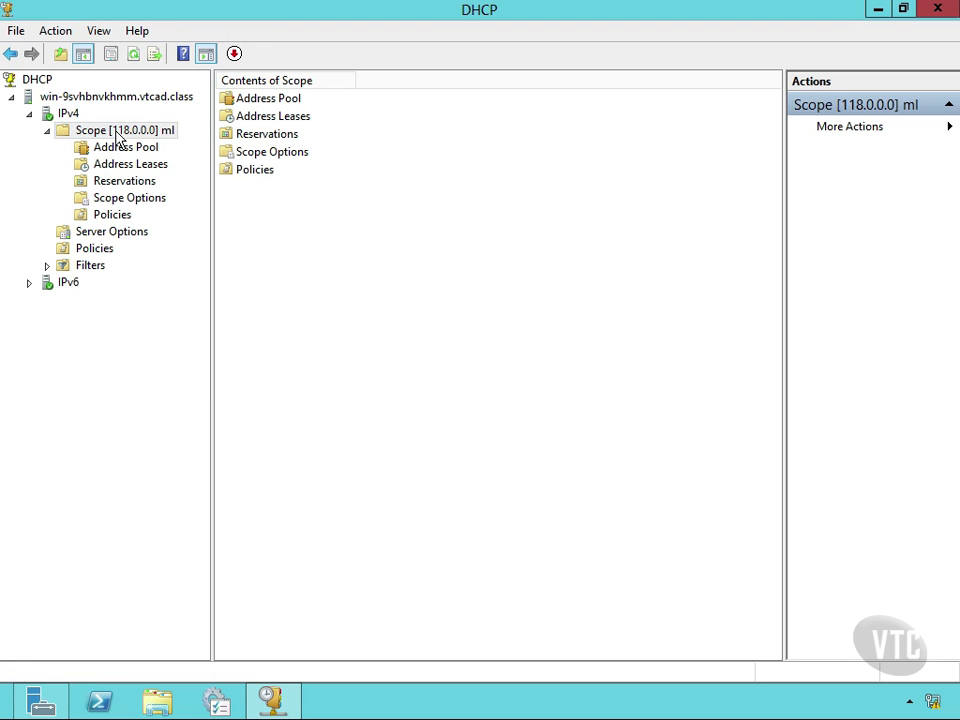
Start a new IPv4 scope and name it VTC Example
{"action": "right_click", "coordinate": [66, 114]}
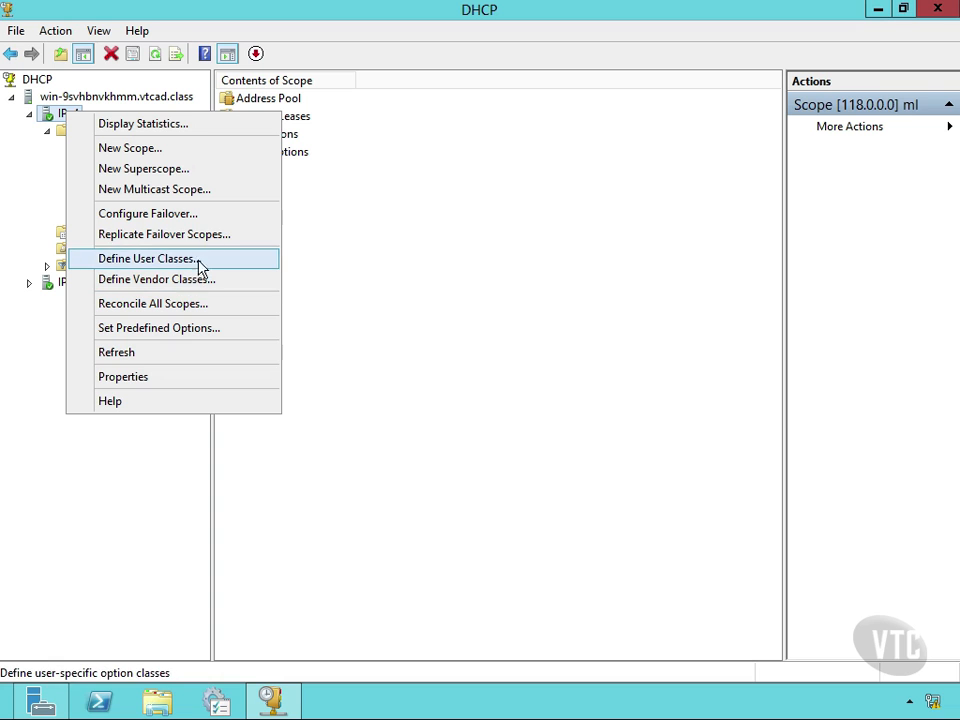
{"action": "left_click", "coordinate": [143, 152]}
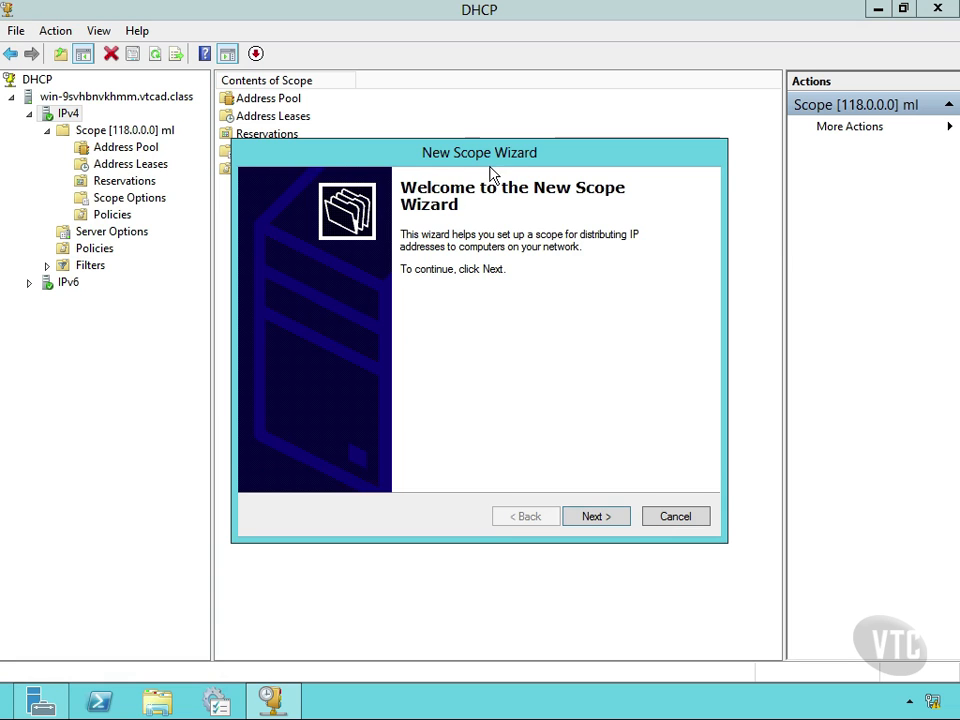
{"action": "left_click", "coordinate": [594, 516]}
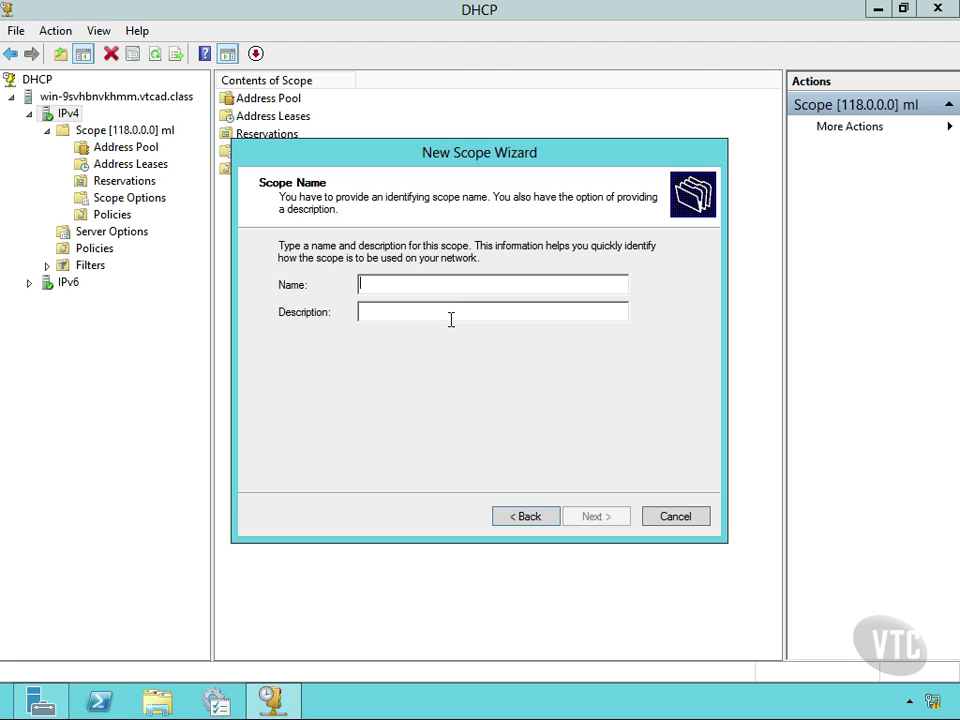
{"action": "type", "text": "VTC"}
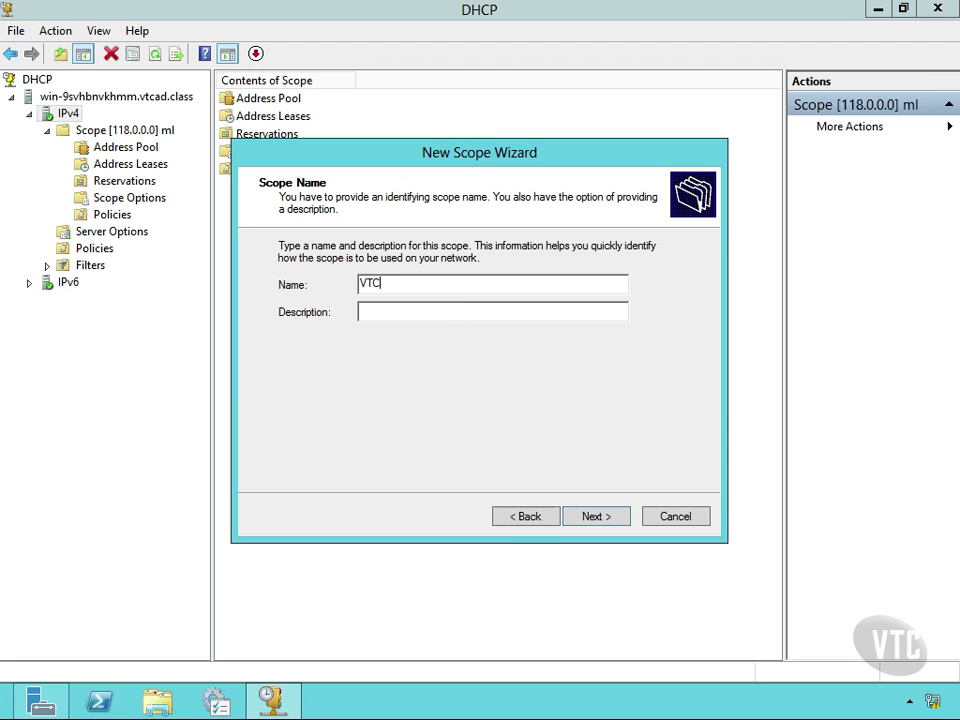
{"action": "type", "text": "Example"}
{"action": "key", "text": "Return"}
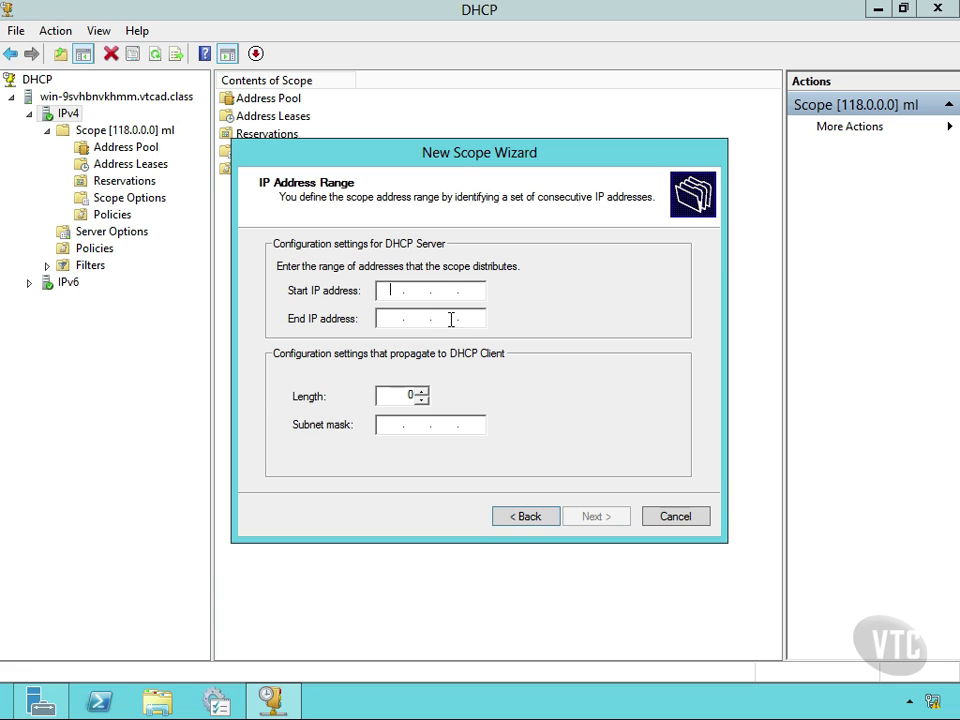
Set the scope's address range from 143.100.15.5 to 143.100.15.75
{"action": "type", "text": "143 . 100 . 15 ."}
{"action": "left_click", "coordinate": [466, 291]}
{"action": "type", "text": "5"}
{"action": "left_click", "coordinate": [383, 320]}
{"action": "type", "text": "143 . "}
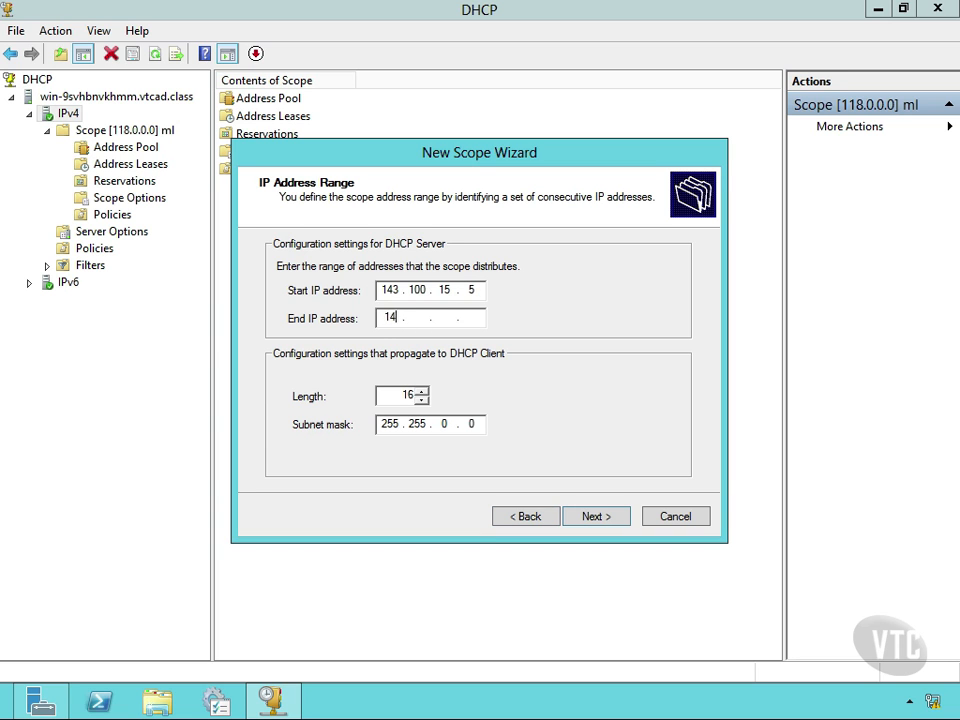
{"action": "type", "text": "100 . 15"}
{"action": "left_click", "coordinate": [474, 318]}
{"action": "type", "text": "75"}
Try longer subnet mask lengths for the scope and bring the length back to 16
{"action": "left_click", "coordinate": [422, 391]}
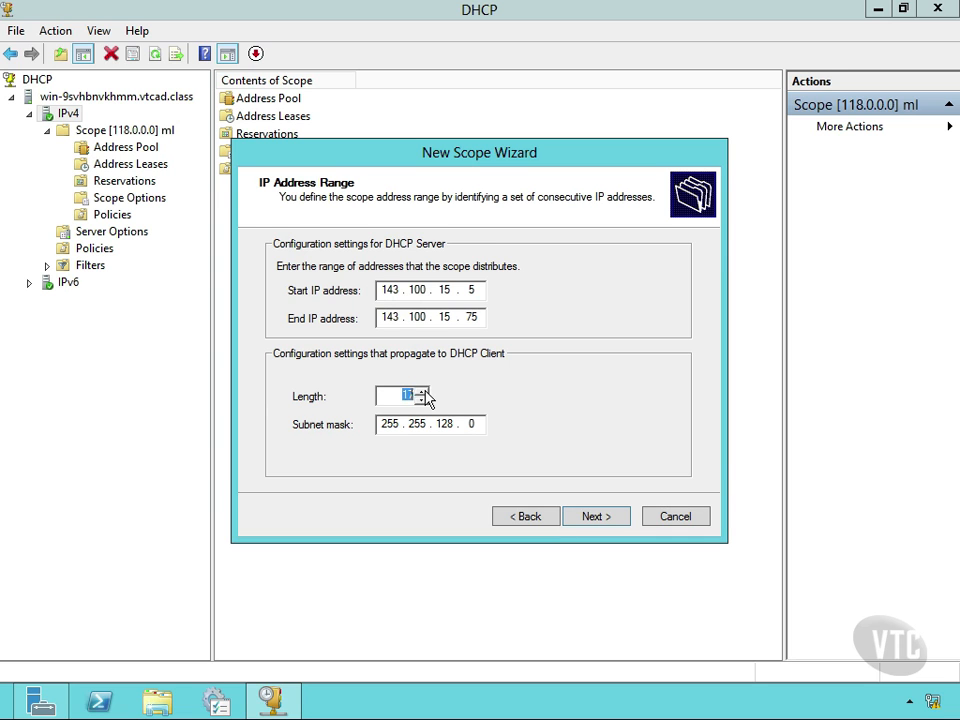
{"action": "left_click", "coordinate": [422, 391]}
{"action": "left_click", "coordinate": [422, 391]}
{"action": "left_click", "coordinate": [422, 391]}
{"action": "left_click", "coordinate": [422, 391]}
{"action": "left_click", "coordinate": [422, 391]}
{"action": "left_click", "coordinate": [422, 391]}
{"action": "left_click", "coordinate": [422, 391]}
{"action": "left_click", "coordinate": [422, 391]}
{"action": "left_click", "coordinate": [424, 391]}
{"action": "left_click", "coordinate": [423, 393]}
{"action": "left_click", "coordinate": [423, 393]}
{"action": "left_click", "coordinate": [423, 401]}
{"action": "left_click", "coordinate": [423, 401]}
{"action": "left_click", "coordinate": [423, 401]}
{"action": "left_click", "coordinate": [423, 401]}
{"action": "left_click", "coordinate": [423, 401]}
{"action": "left_click", "coordinate": [423, 401]}
{"action": "left_click", "coordinate": [423, 401]}
{"action": "left_click", "coordinate": [423, 392]}
{"action": "left_click", "coordinate": [421, 400]}
{"action": "left_click_drag", "start_coordinate": [420, 399], "coordinate": [420, 401]}
Accept the address range, add no exclusions, keep the 8-day lease duration and choose to configure the DHCP options now
{"action": "left_click", "coordinate": [597, 521]}
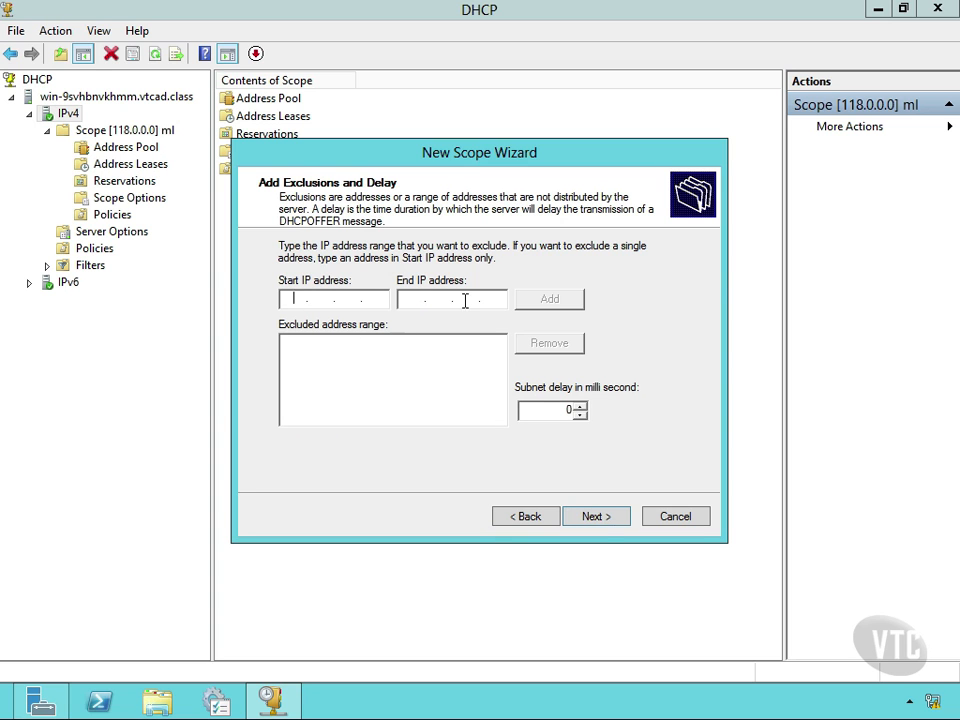
{"action": "left_click", "coordinate": [600, 518]}
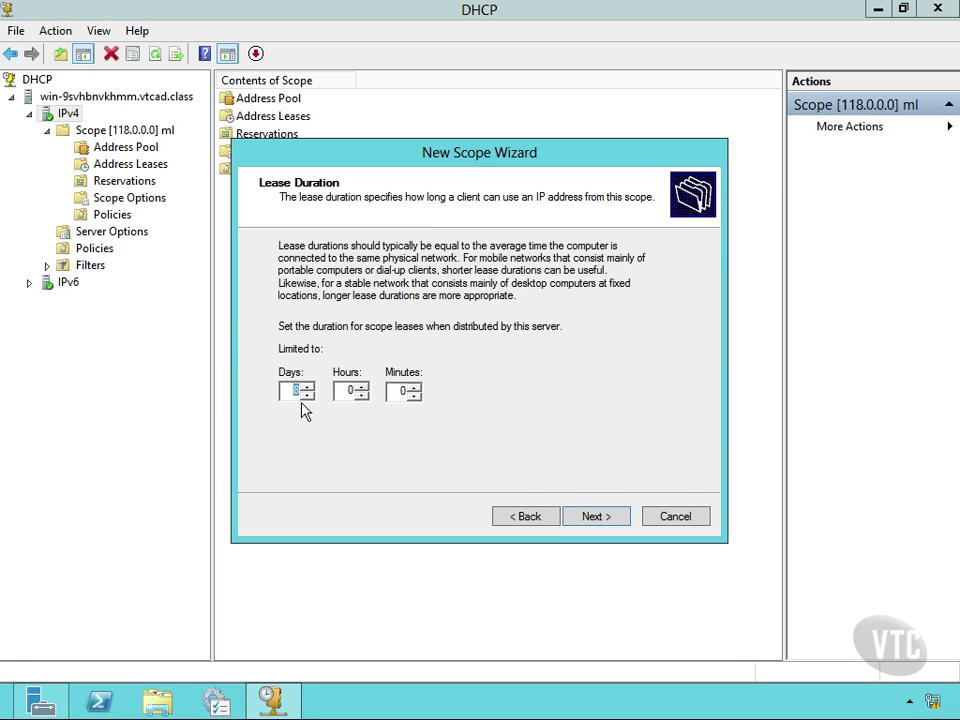
{"action": "left_click", "coordinate": [580, 516]}
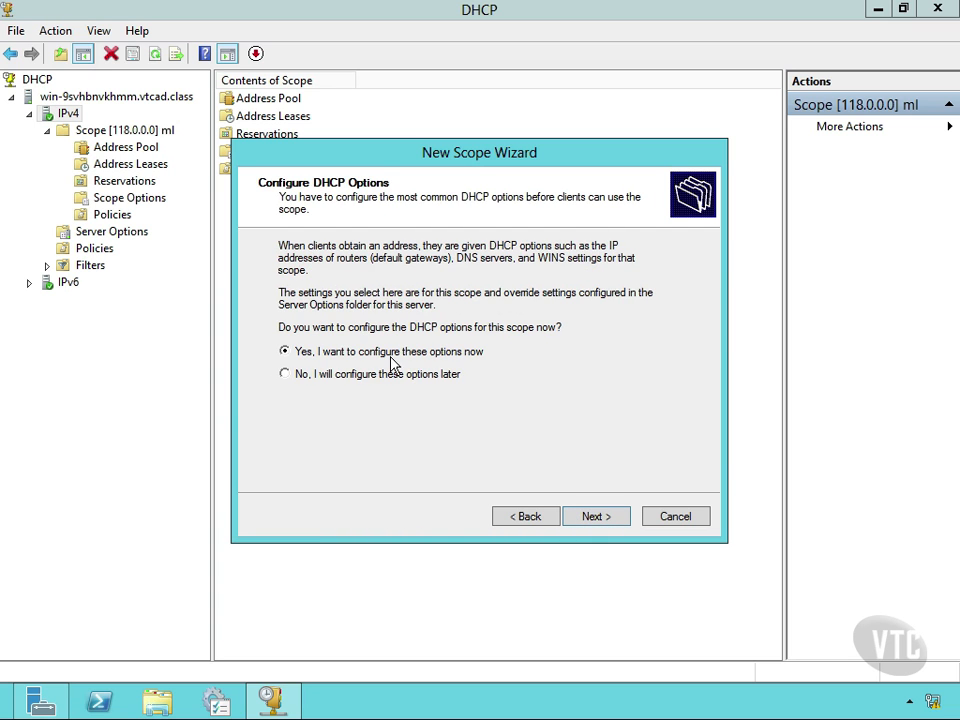
{"action": "left_click", "coordinate": [603, 518]}
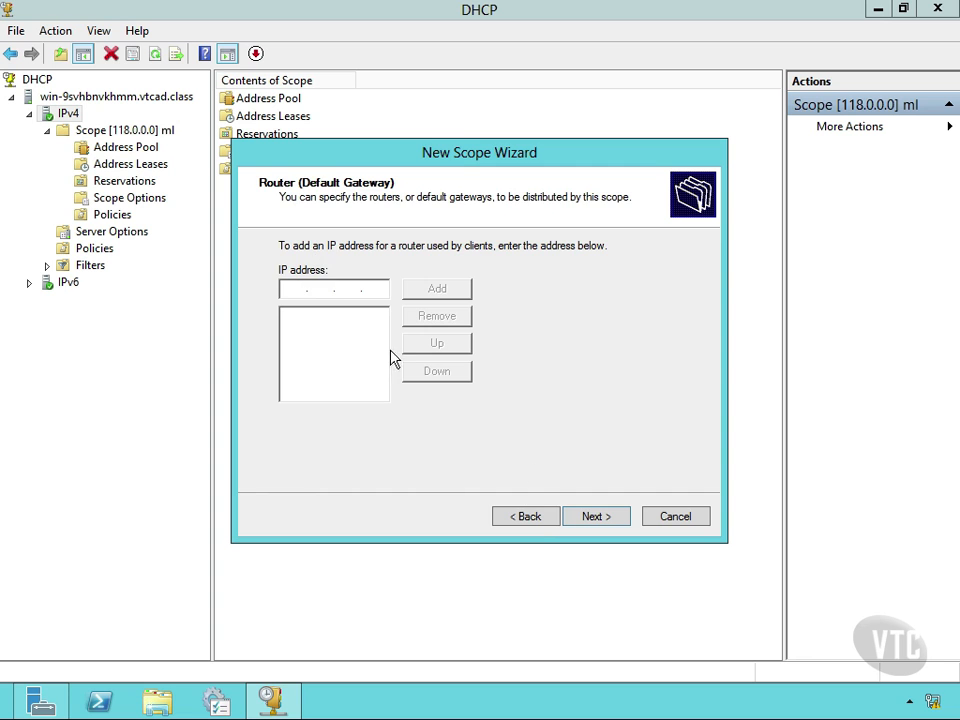
Recheck the scope's IP address range settings and return to the router (default gateway) settings
{"action": "left_click", "coordinate": [537, 519]}
{"action": "left_click", "coordinate": [538, 520]}
{"action": "left_click", "coordinate": [538, 520]}
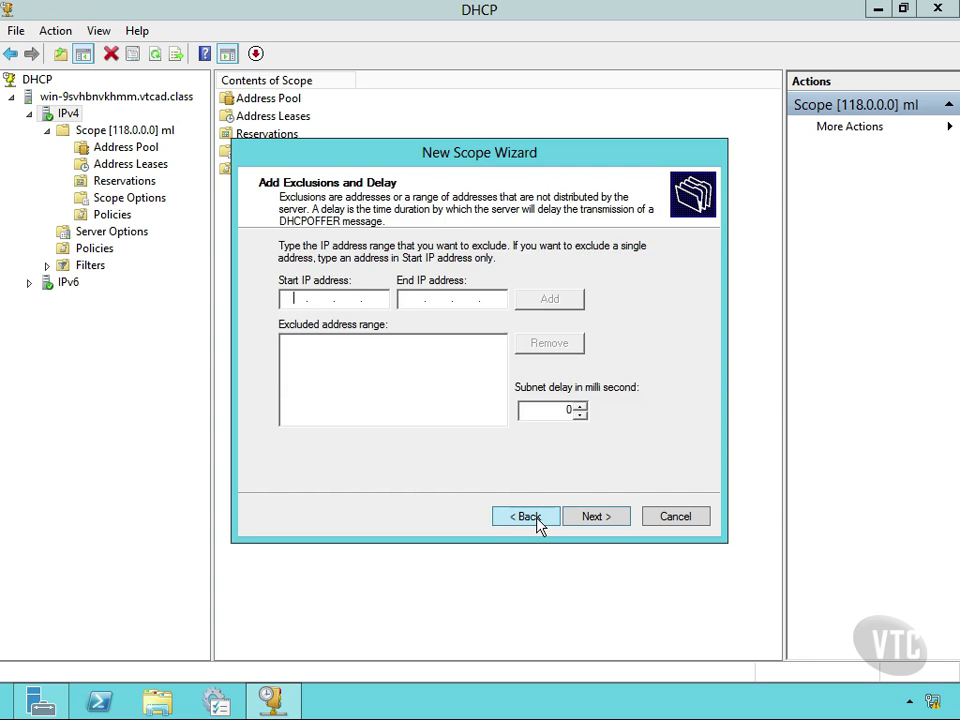
{"action": "left_click", "coordinate": [538, 520]}
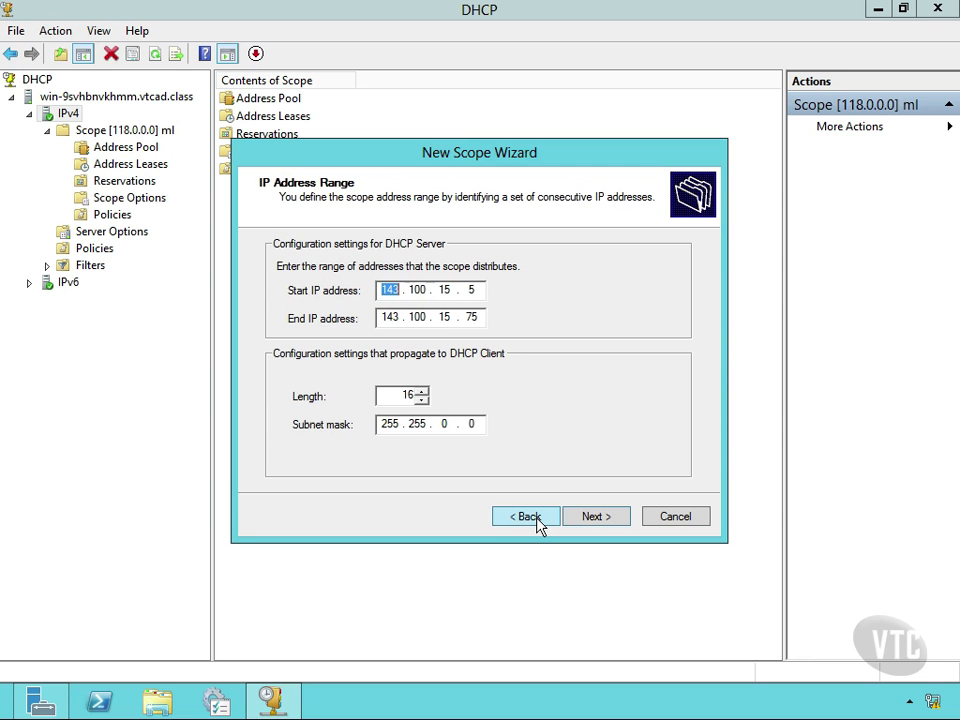
{"action": "left_click", "coordinate": [596, 516]}
{"action": "left_click", "coordinate": [596, 516]}
{"action": "left_click", "coordinate": [596, 516]}
{"action": "left_click", "coordinate": [596, 516]}
Add 143.100.15.1 as the scope's router (default gateway) address
{"action": "type", "text": "143 . 100 . "}
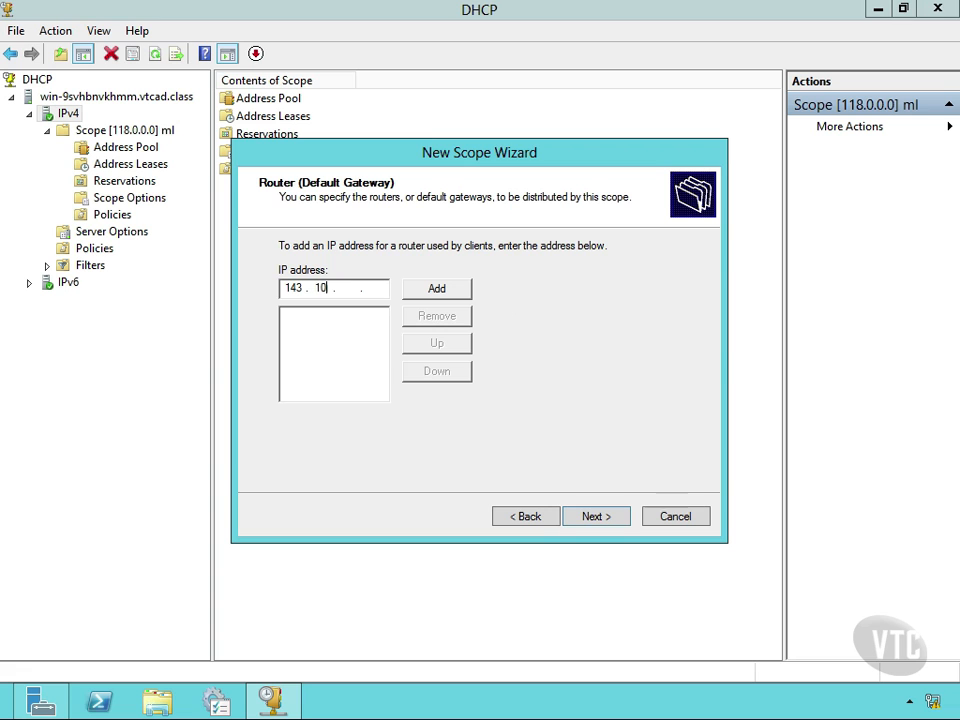
{"action": "type", "text": "15"}
{"action": "left_click", "coordinate": [438, 290]}
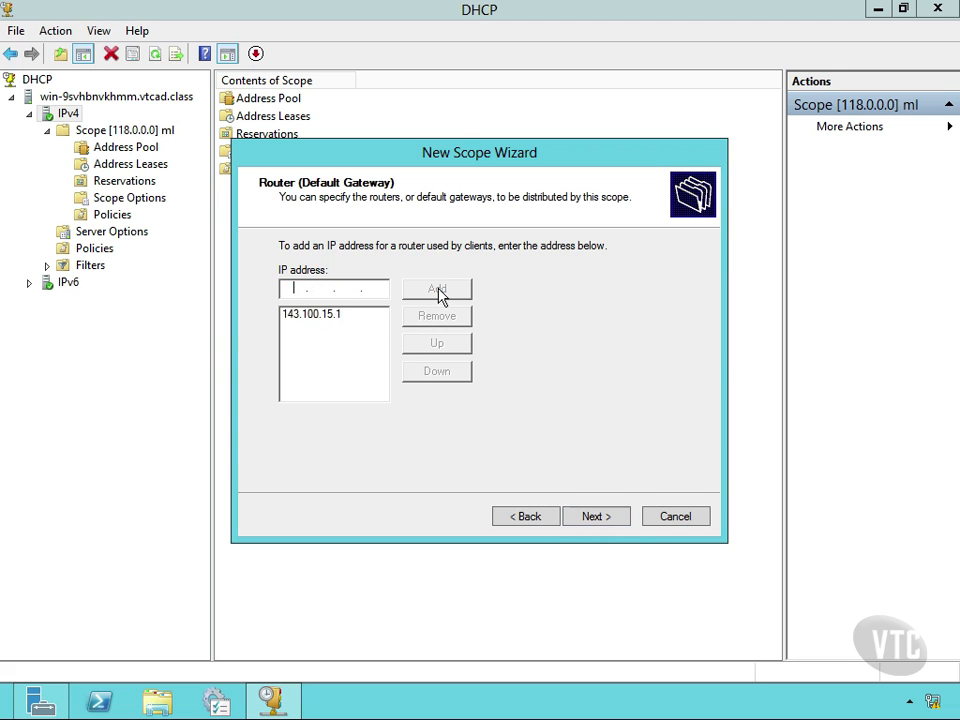
Keep parent domain VTCAD.class and DNS server 172.16.103.33, add no WINS servers, and finish creating the scope with immediate activation
{"action": "left_click", "coordinate": [590, 518]}
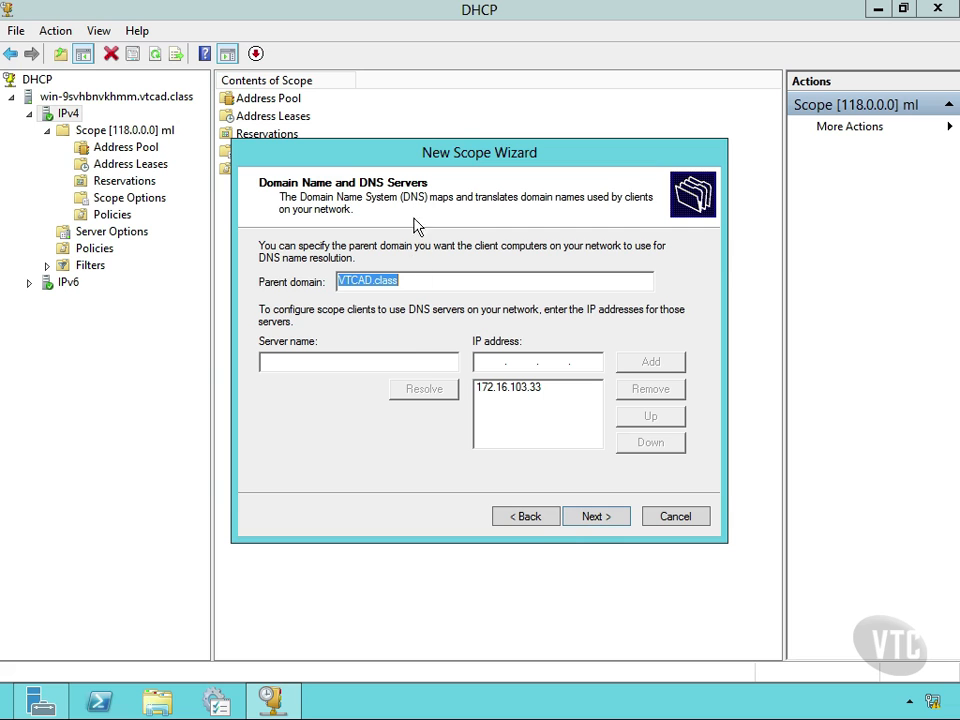
{"action": "left_click", "coordinate": [492, 399]}
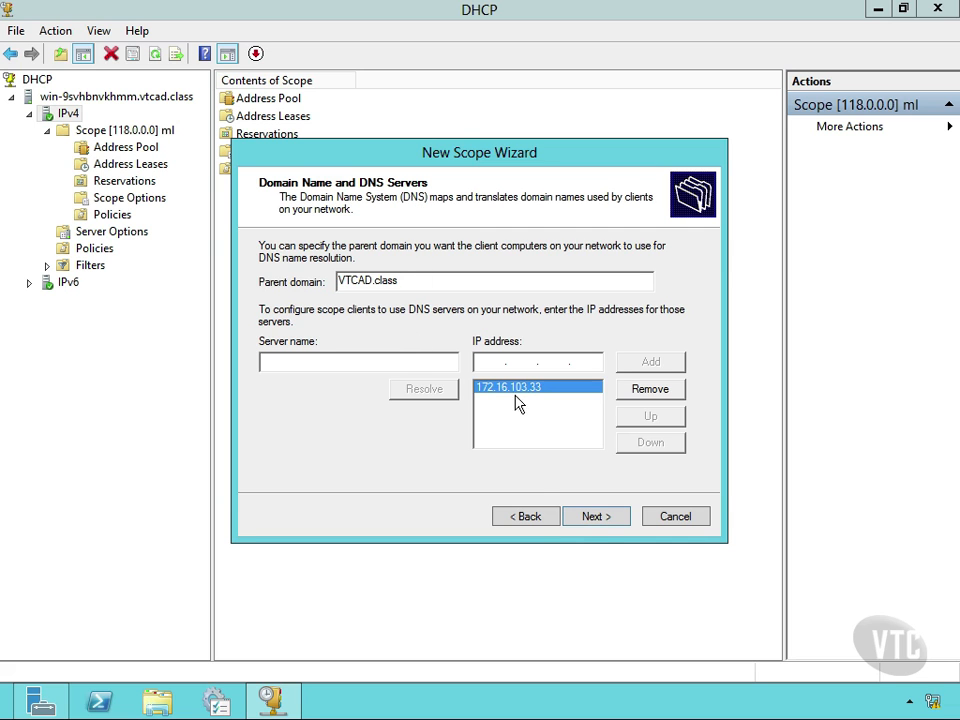
{"action": "left_click", "coordinate": [604, 523]}
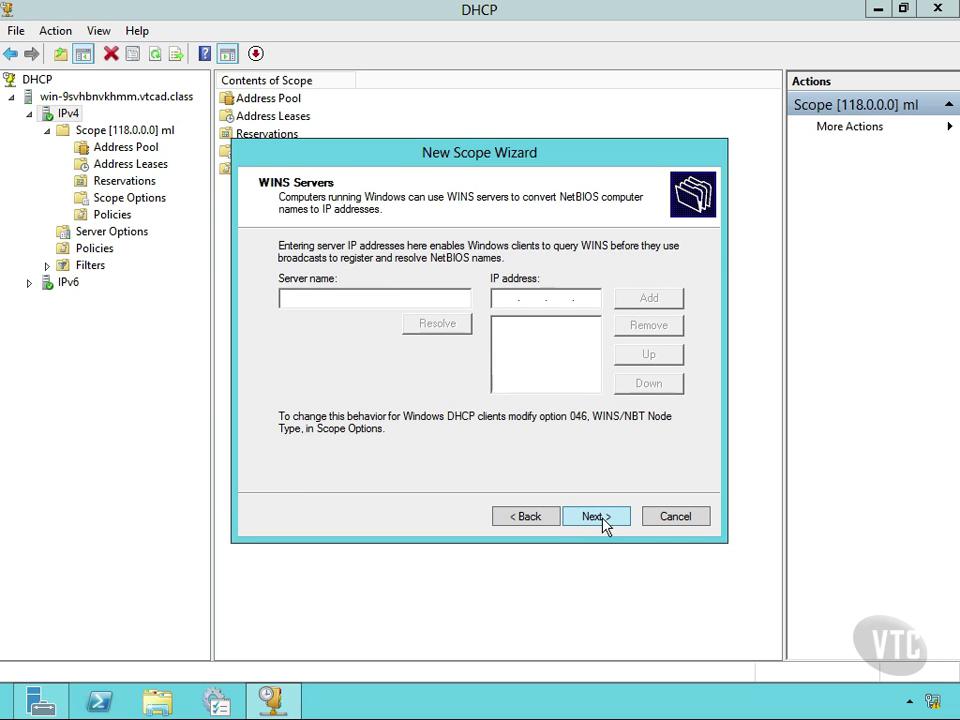
{"action": "left_click", "coordinate": [597, 522]}
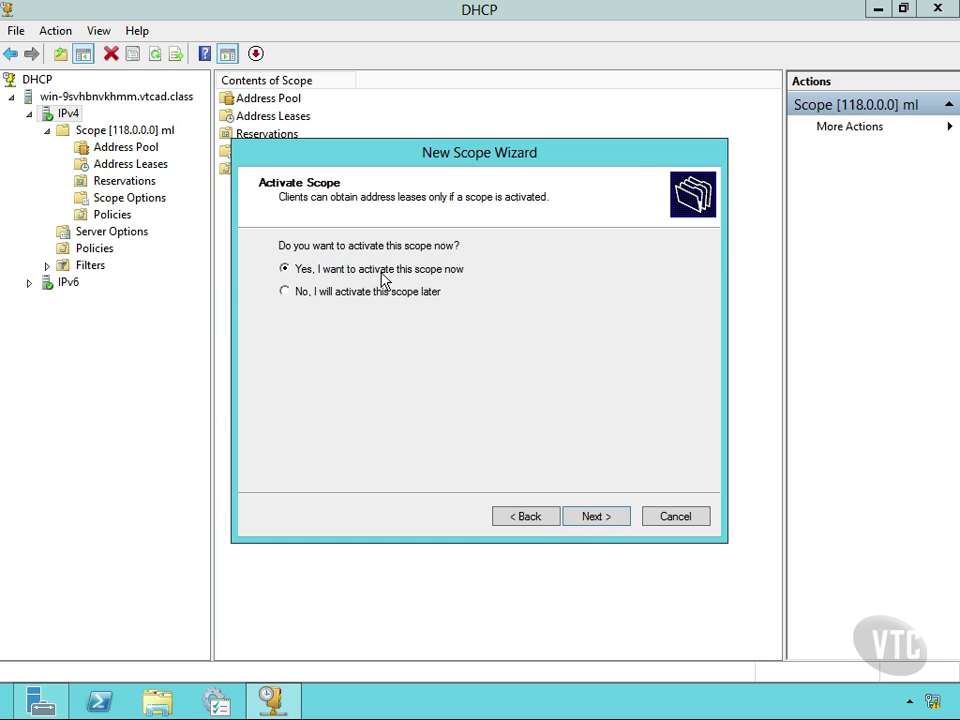
{"action": "left_click", "coordinate": [596, 516]}
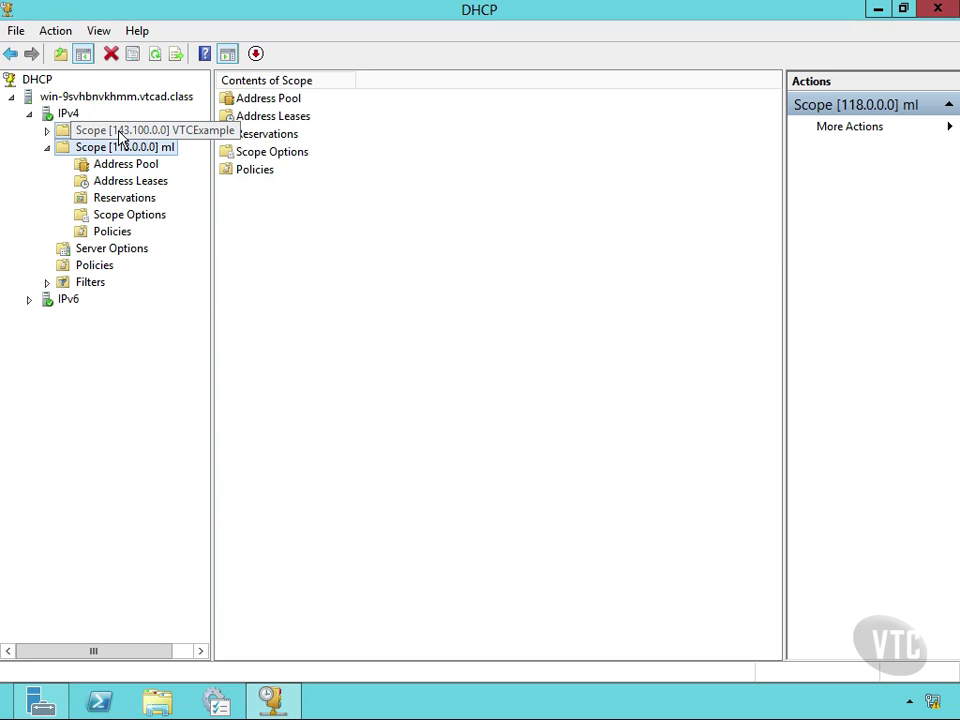
Expand the VTCExample scope [143.100.0.0] and review the actions available for it, including deactivation
{"action": "right_click", "coordinate": [119, 132]}
{"action": "left_click", "coordinate": [118, 361]}
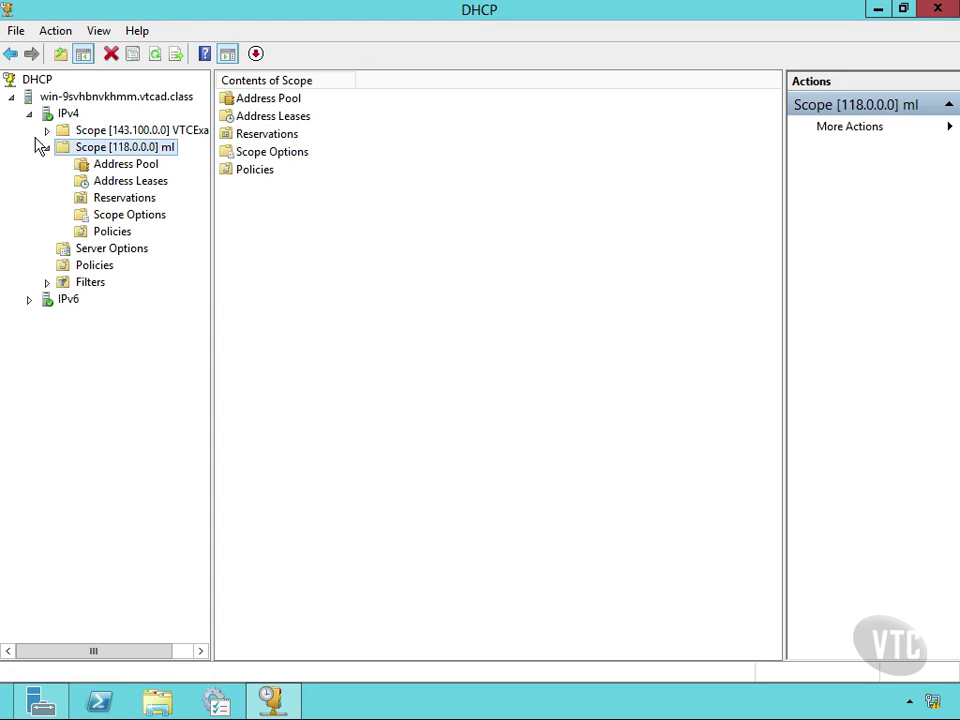
{"action": "left_click", "coordinate": [47, 132]}
{"action": "right_click", "coordinate": [117, 135]}
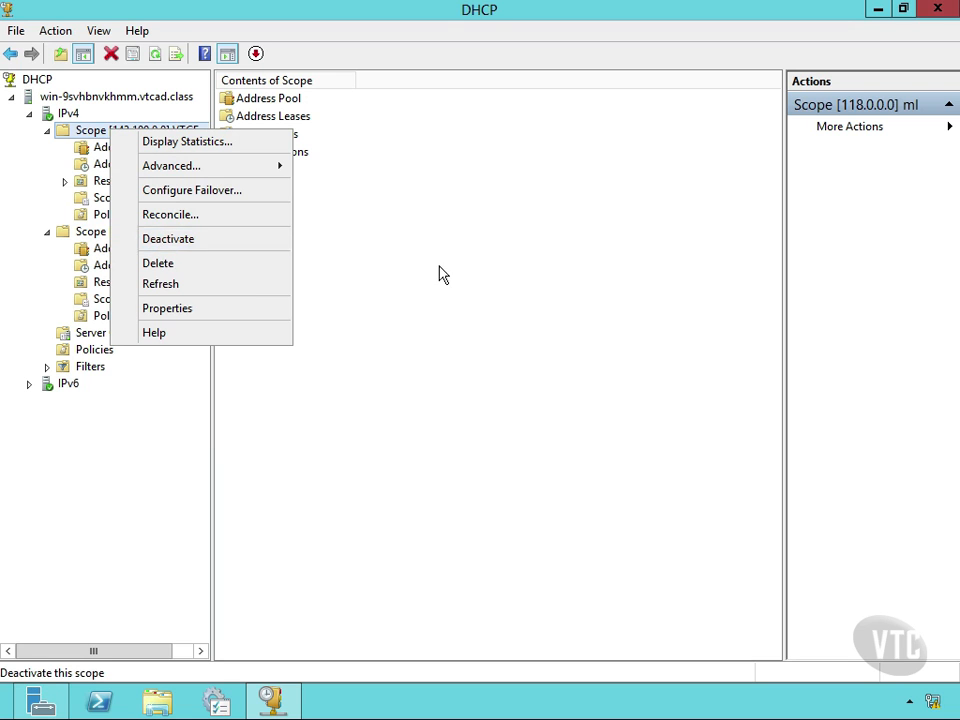
{"action": "left_click", "coordinate": [305, 272]}
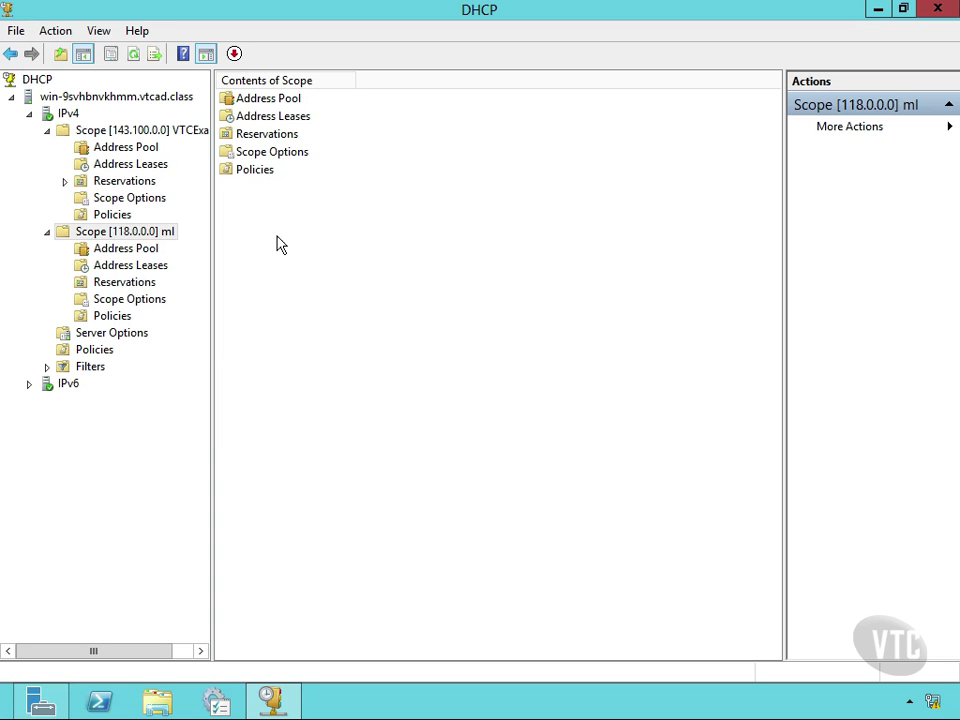
Check the authorization command available for the DHCP server without changing it
{"action": "left_click", "coordinate": [68, 98]}
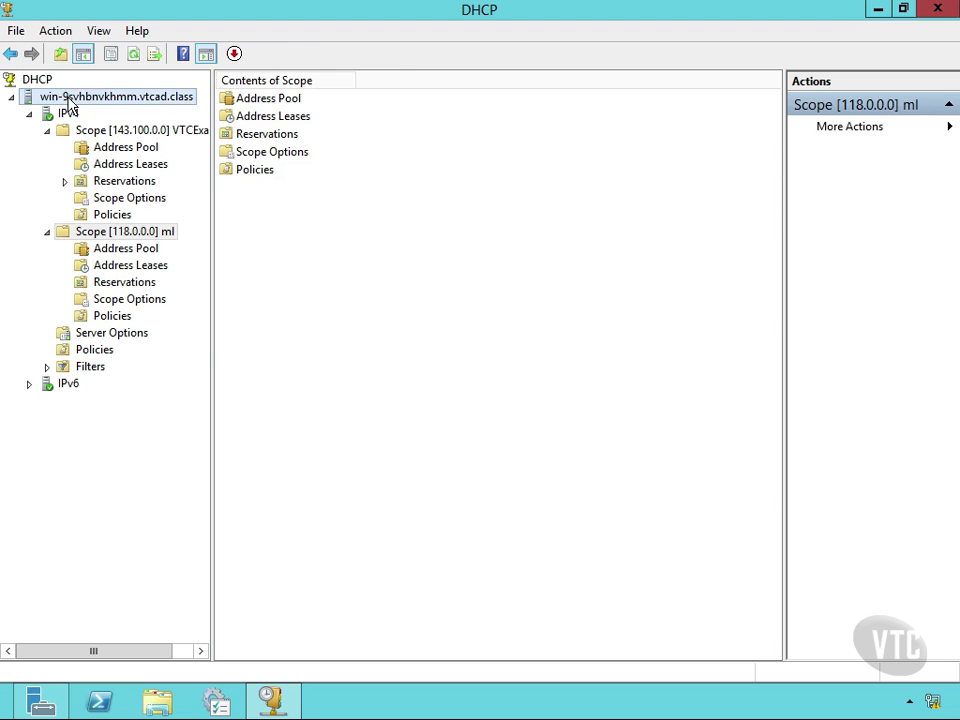
{"action": "right_click", "coordinate": [68, 100]}
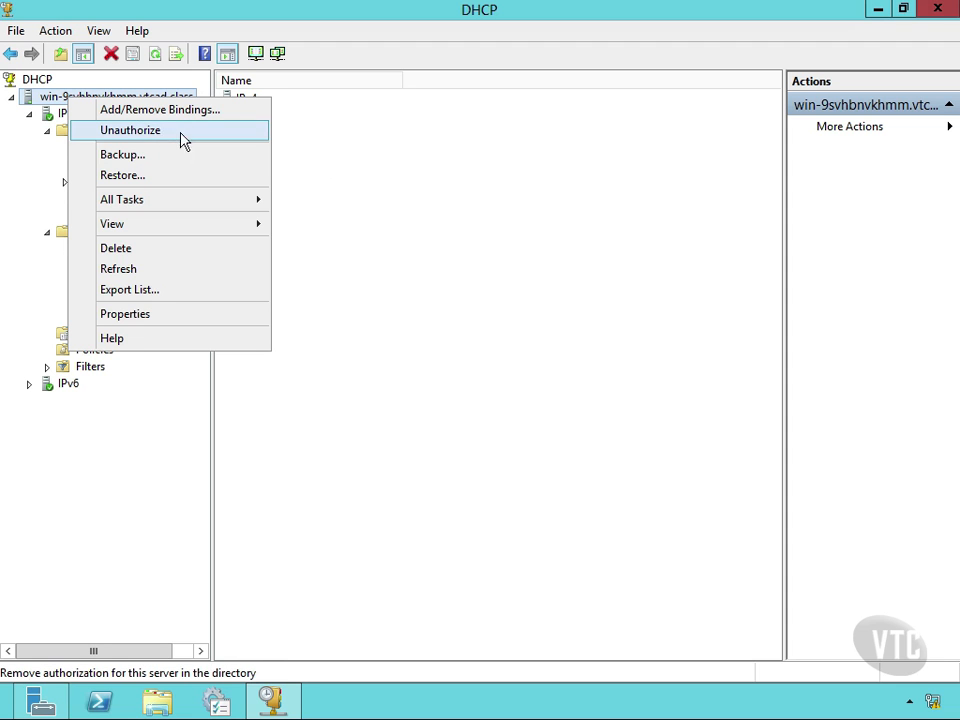
{"action": "left_click", "coordinate": [350, 162]}
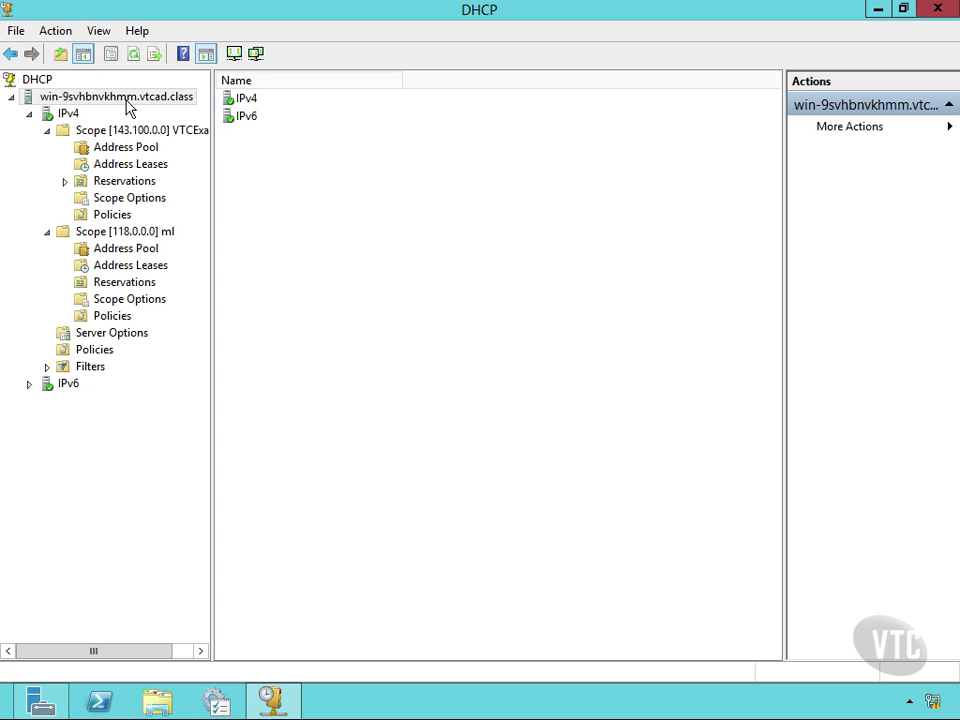
Review the VTCExample scope's address pool, address leases, reservations and configured scope options
{"action": "left_click", "coordinate": [143, 153]}
{"action": "left_click", "coordinate": [143, 169]}
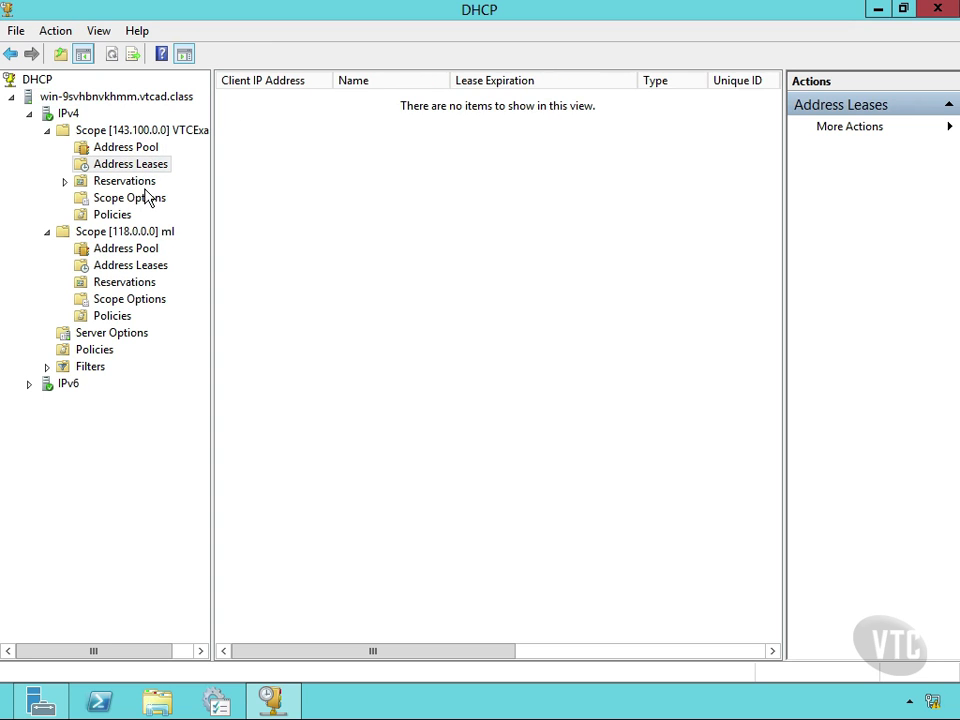
{"action": "key", "text": "Down"}
{"action": "key", "text": "Down"}
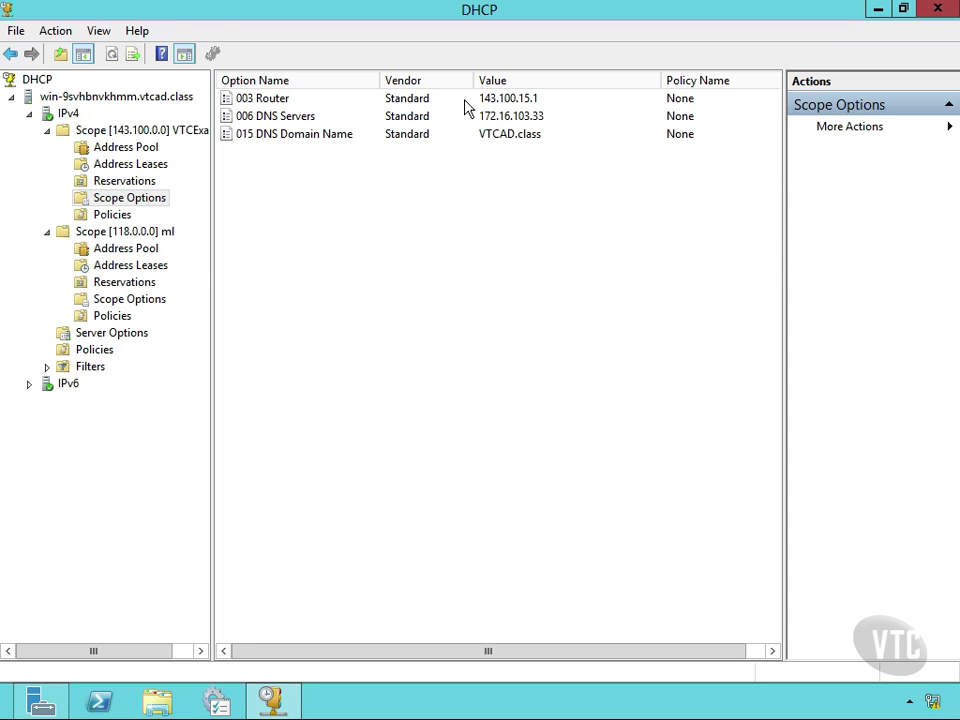
Try enabling 005 Name Servers and 004 Time Server in the VTCExample scope's options, then clear both and discard the changes
{"action": "right_click", "coordinate": [157, 204]}
{"action": "left_click", "coordinate": [214, 211]}
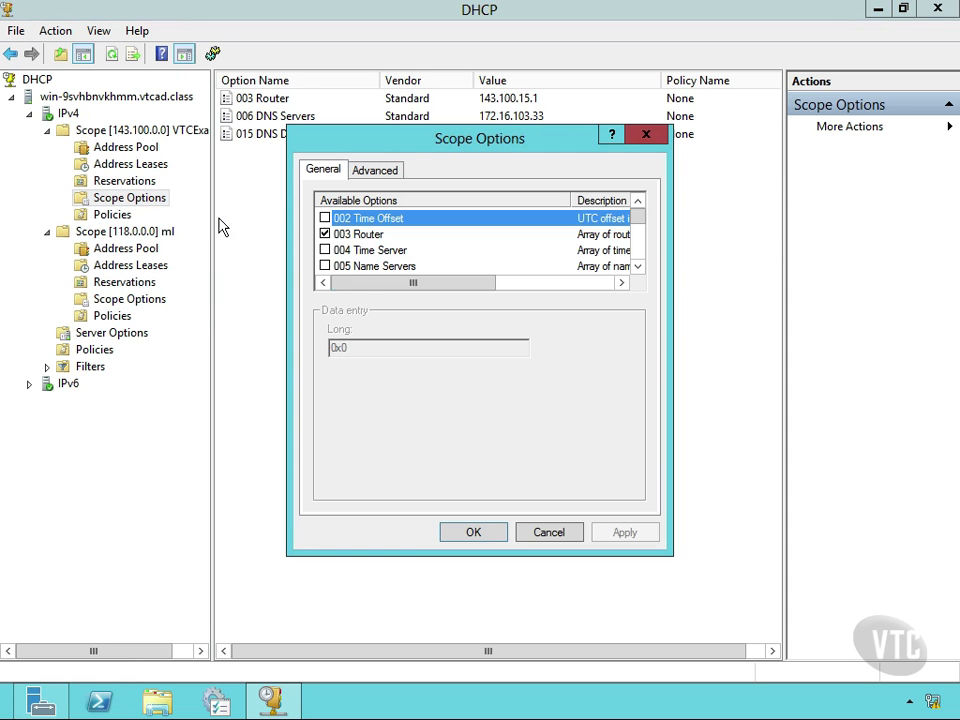
{"action": "left_click", "coordinate": [325, 266]}
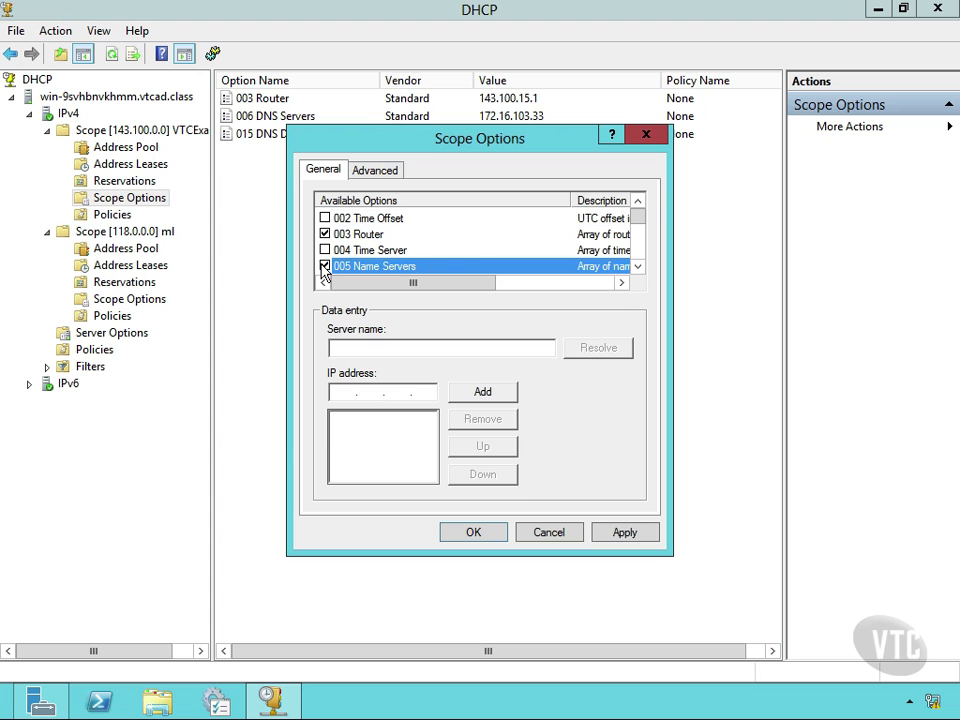
{"action": "left_click", "coordinate": [325, 250]}
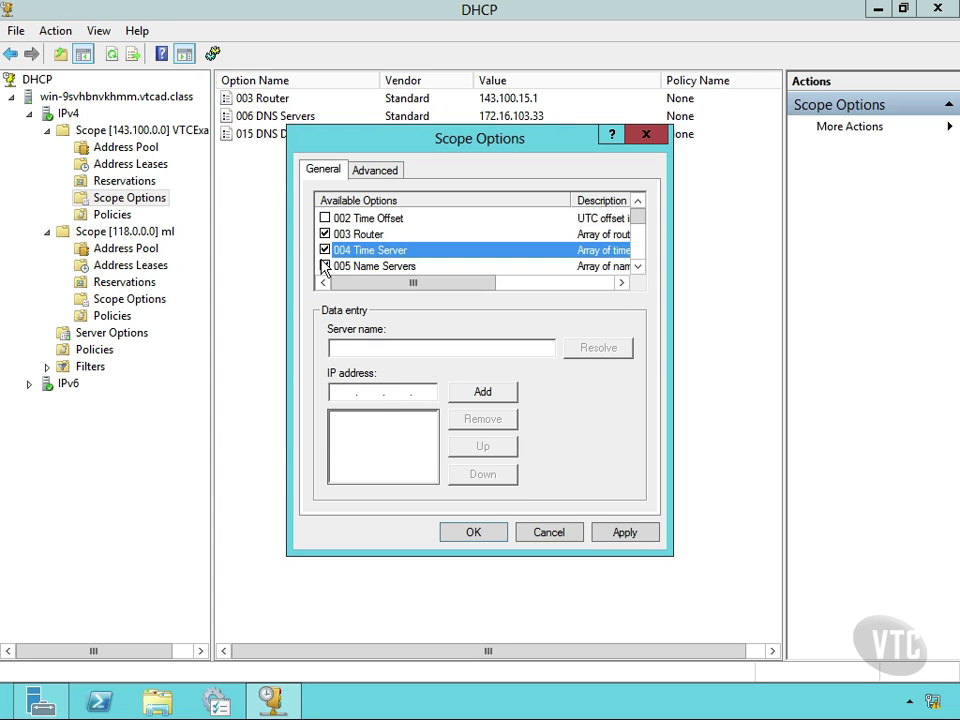
{"action": "left_click", "coordinate": [325, 264]}
{"action": "left_click", "coordinate": [328, 251]}
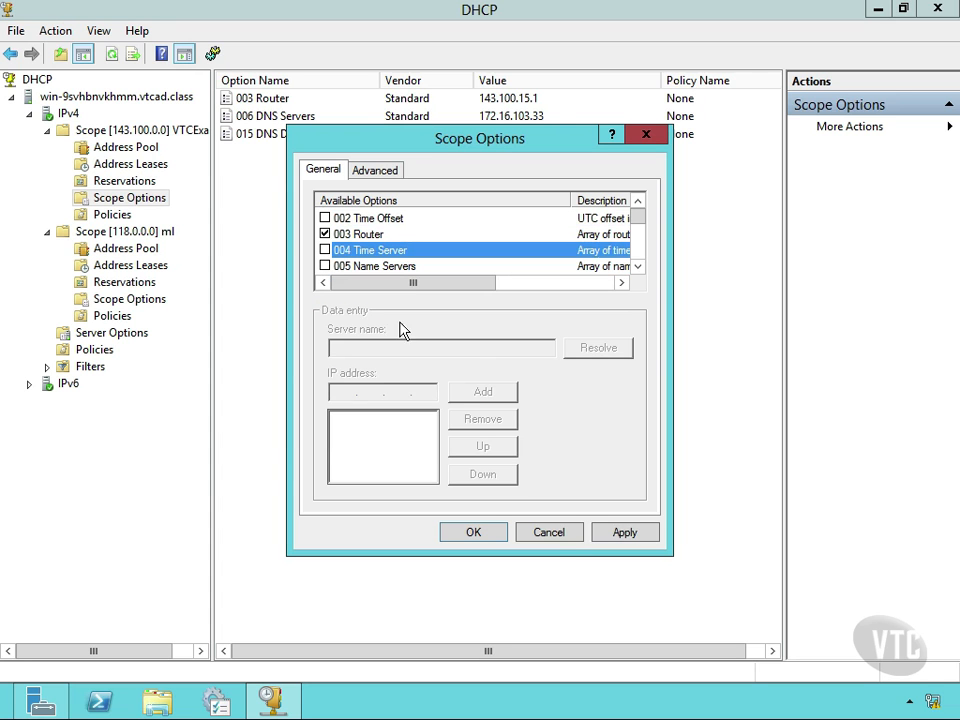
{"action": "left_click", "coordinate": [551, 533]}
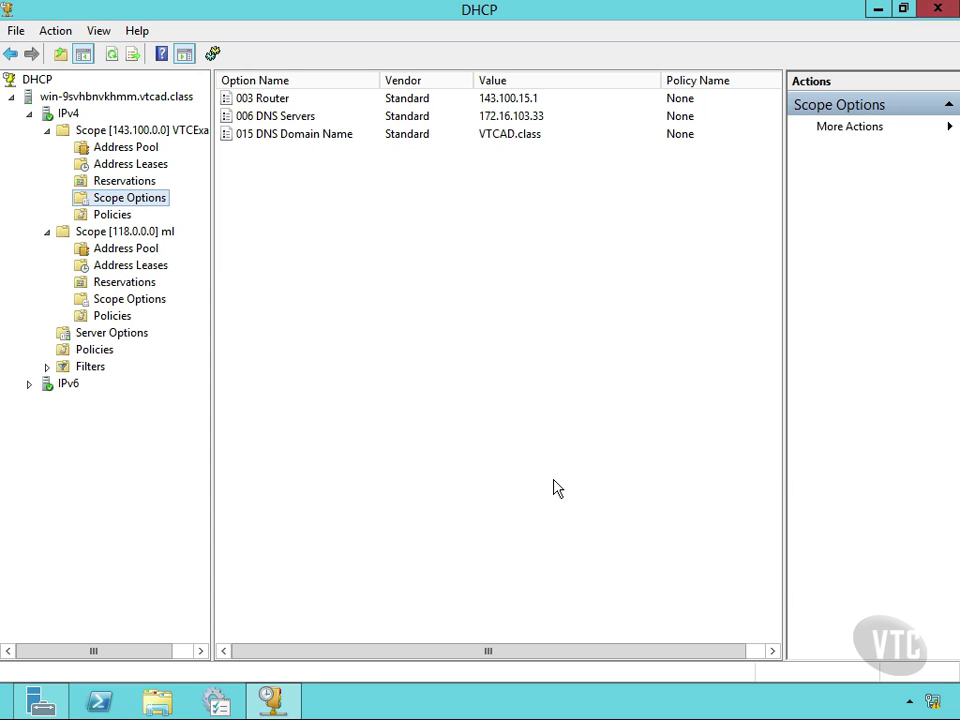